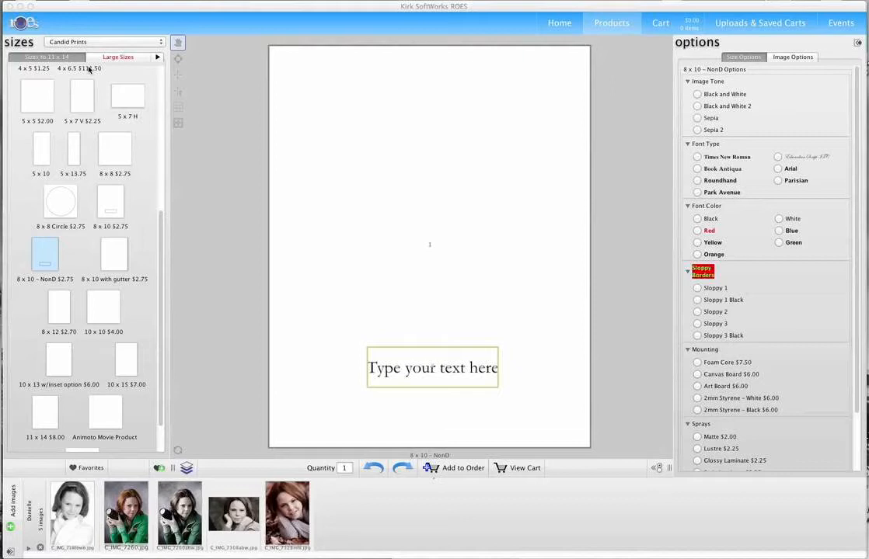
mouse_move(430, 39)
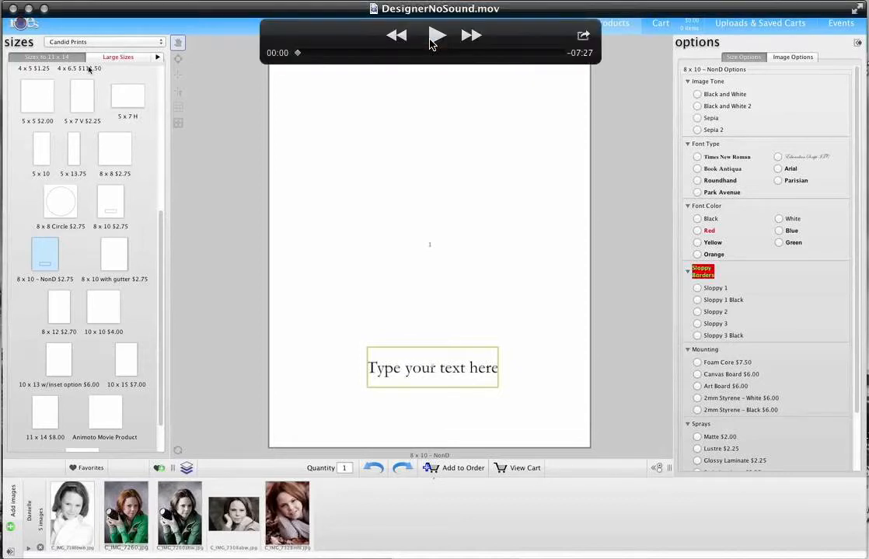
left_click(439, 36)
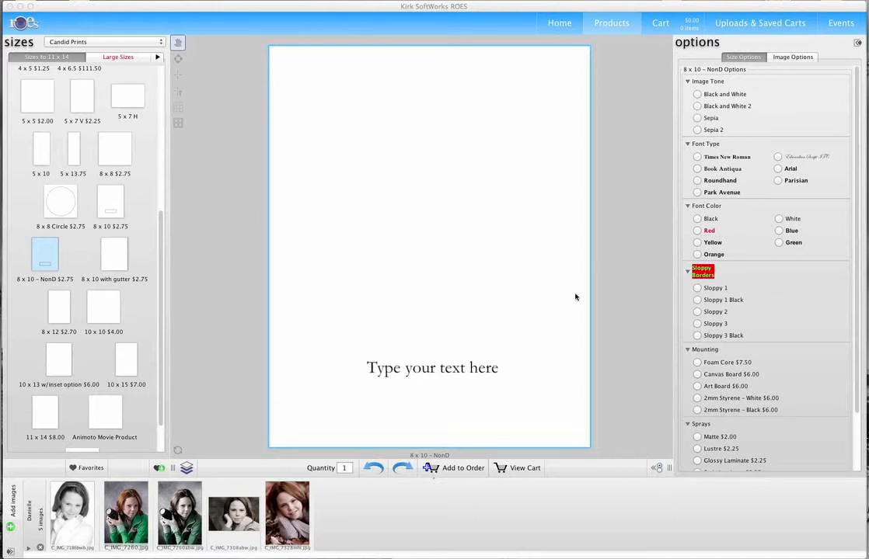
Place C_IMG_7260.jpg in the 8 x 10 - NonD print and apply a soft oval vignette edge to it.
left_click(515, 324)
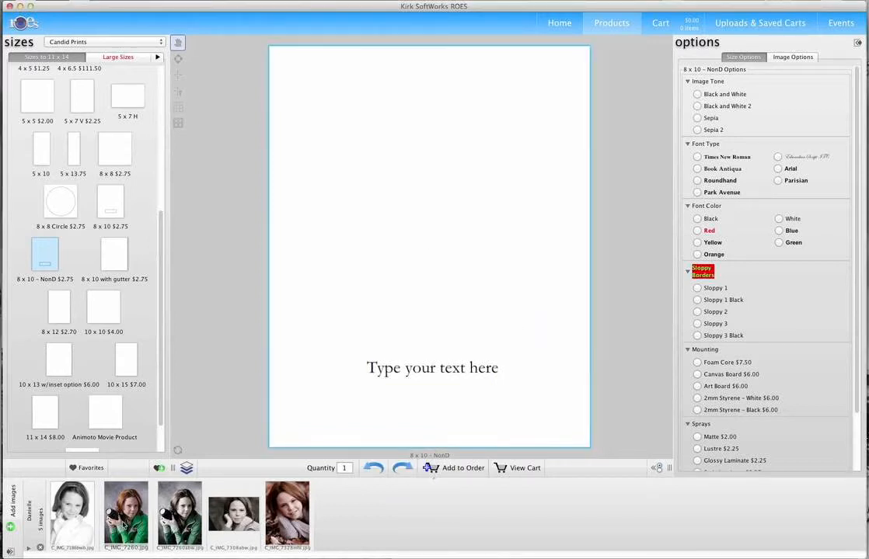
left_click_drag(122, 522, 316, 378)
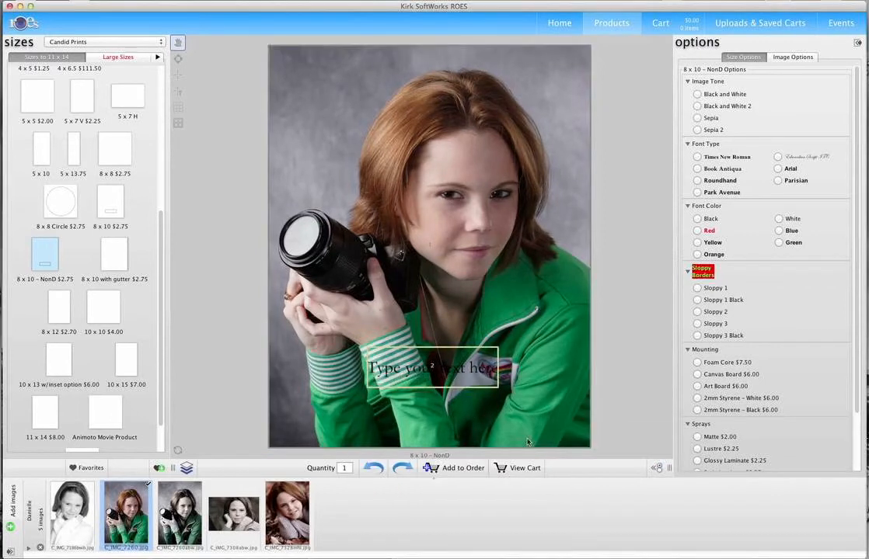
left_click(478, 436)
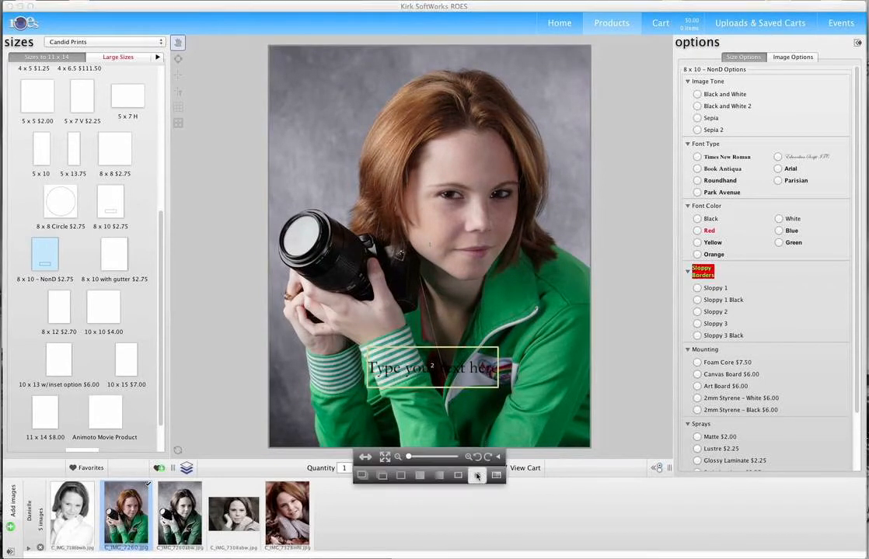
left_click(477, 475)
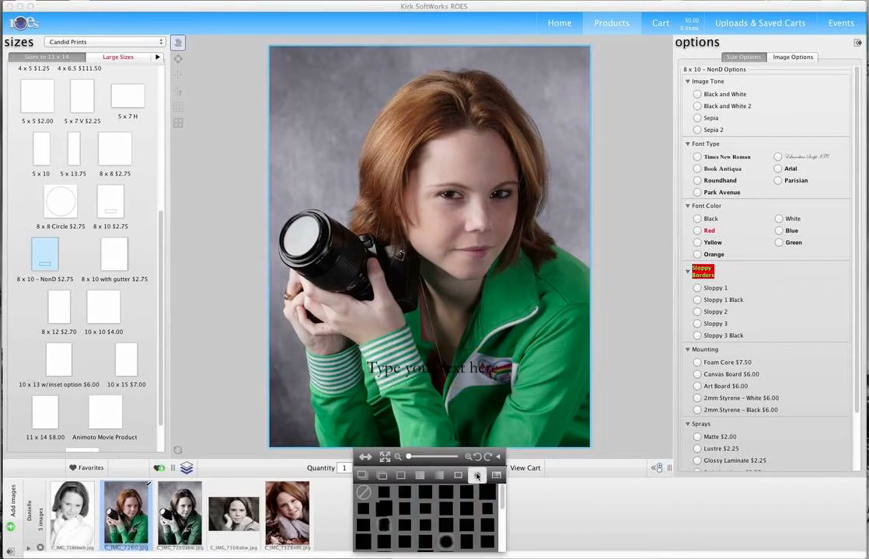
left_click(448, 542)
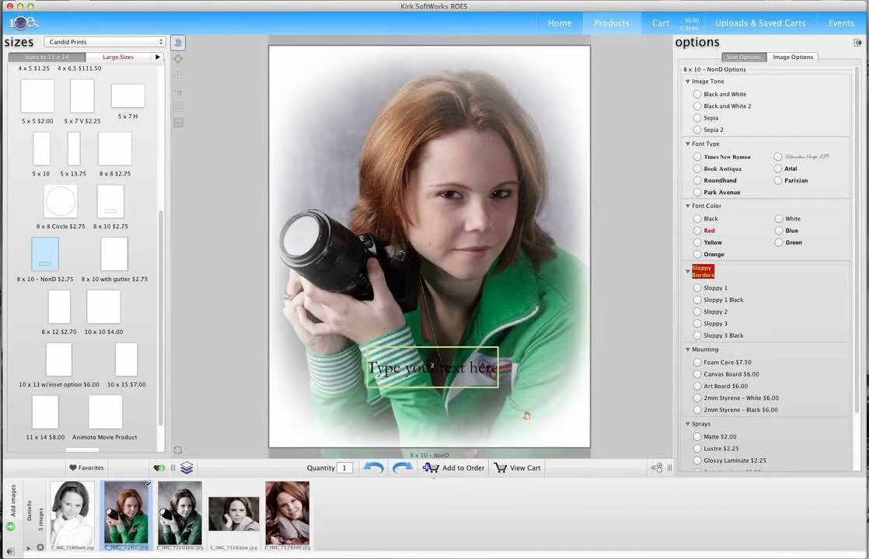
Apply the Black and White tint to the placed photo and switch it to Sepia.
left_click(506, 433)
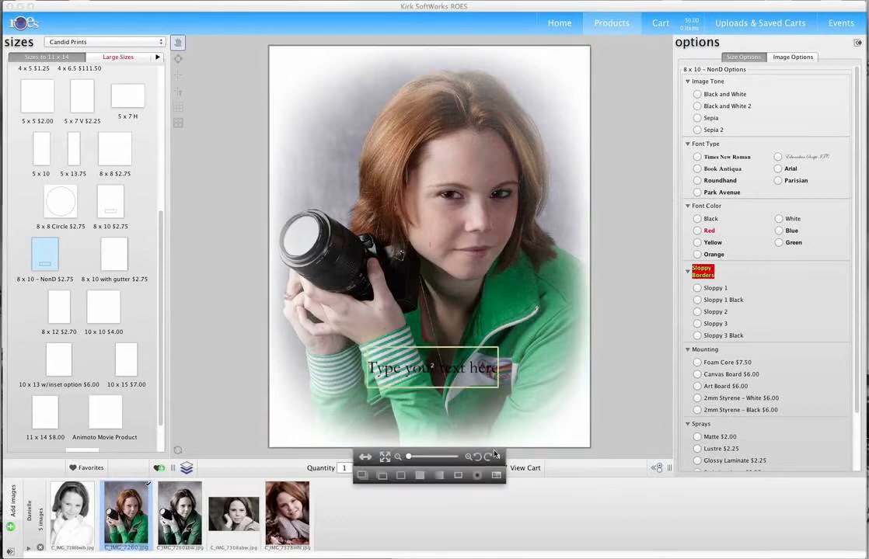
left_click(497, 476)
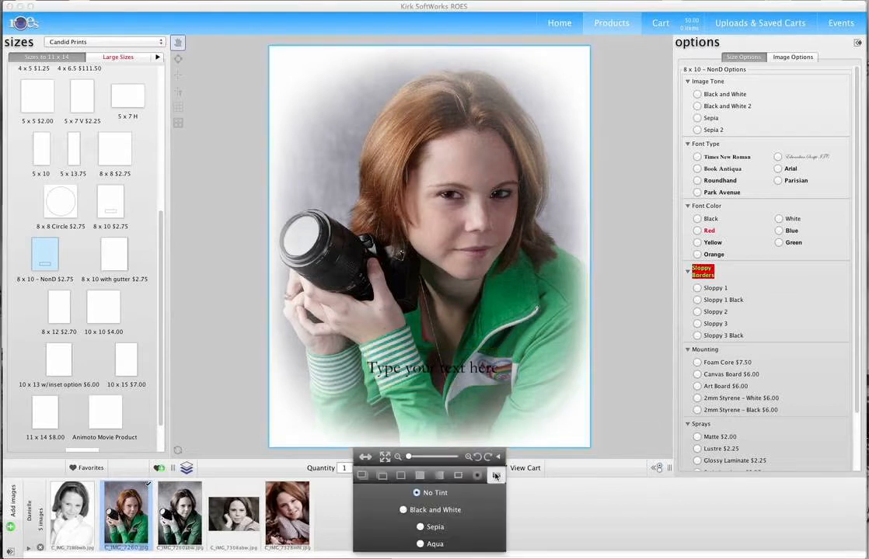
left_click(448, 512)
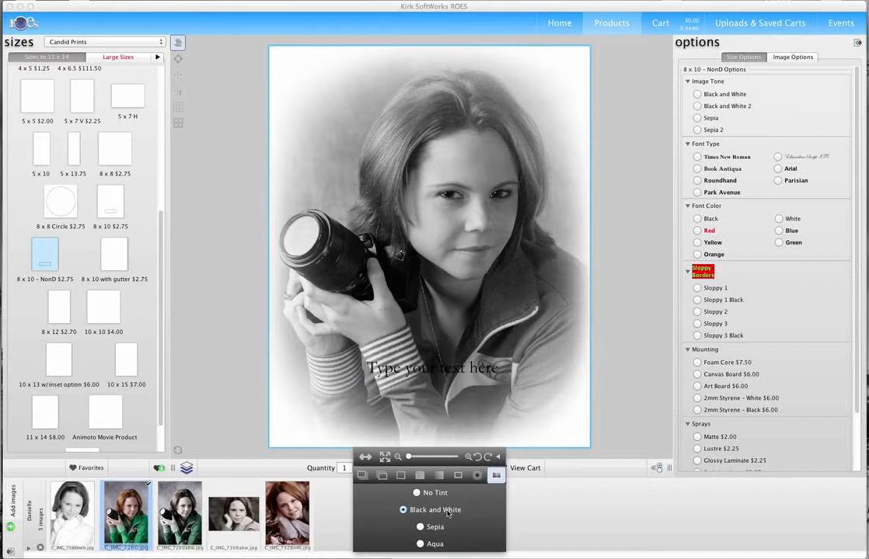
left_click(433, 527)
mouse_move(432, 52)
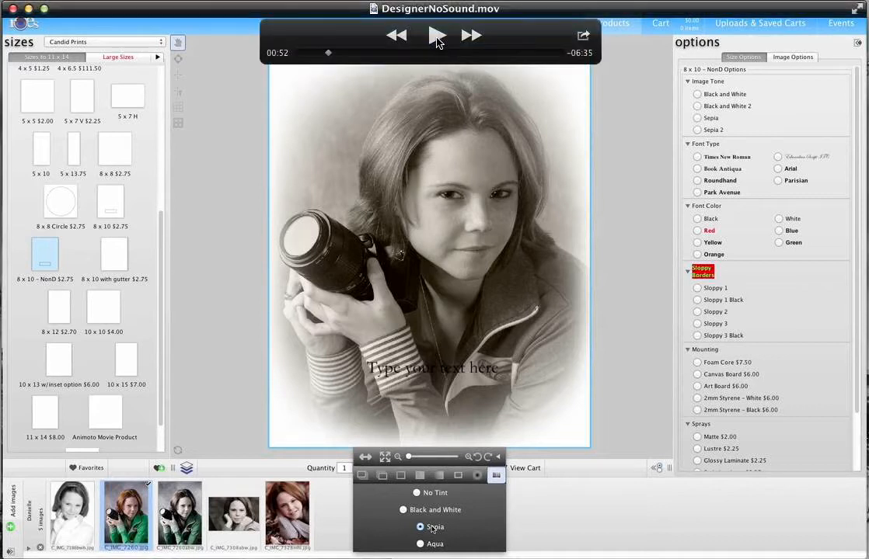
left_click(436, 36)
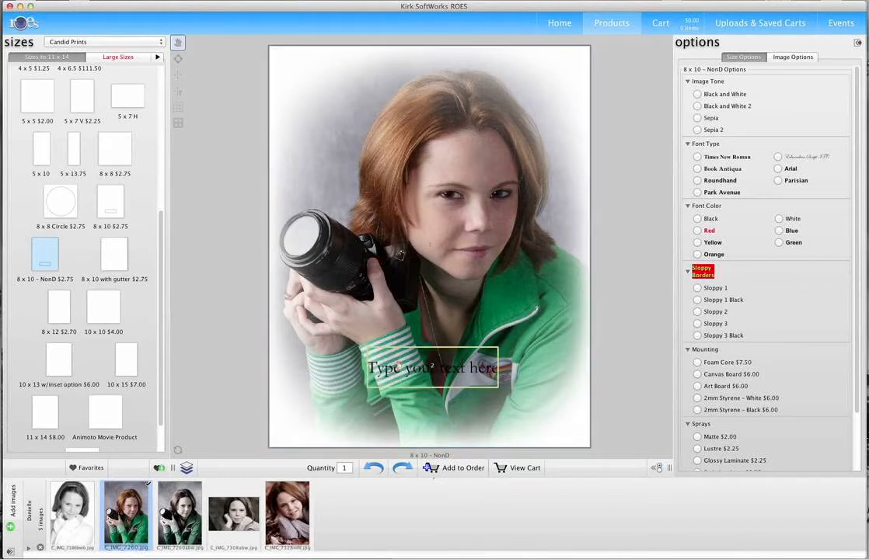
Replace the placeholder text on the 8 x 10 - NonD print with "Demo".
double_click(432, 365)
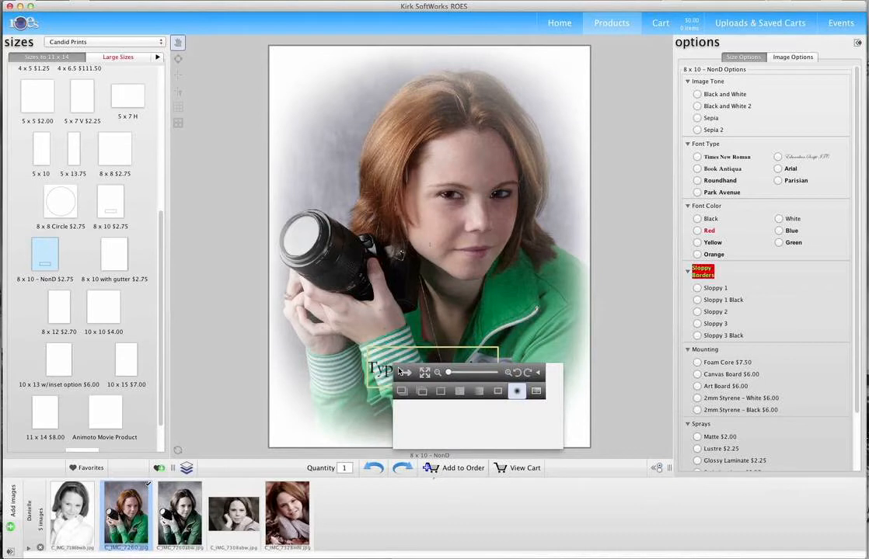
type("Demo")
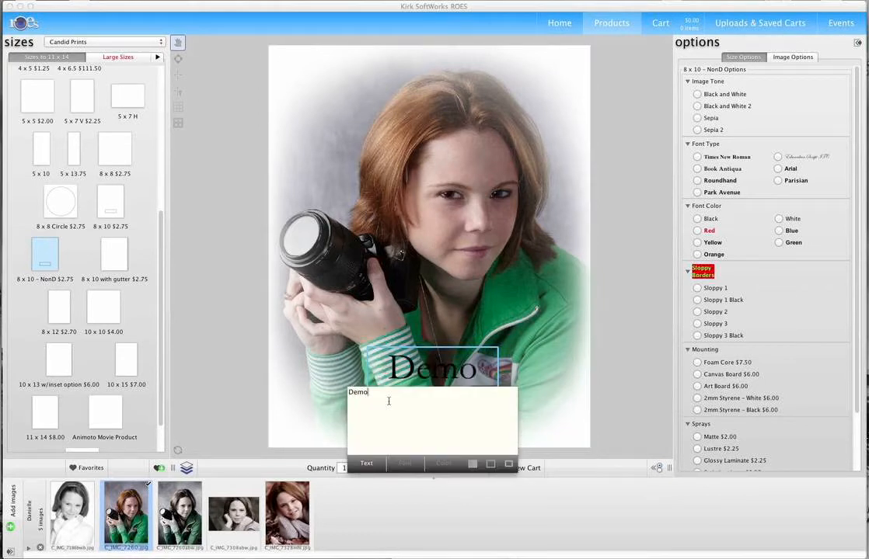
left_click(660, 269)
Try font types and colors on the Demo text, settling on Book Antiqua in Yellow.
left_click(696, 158)
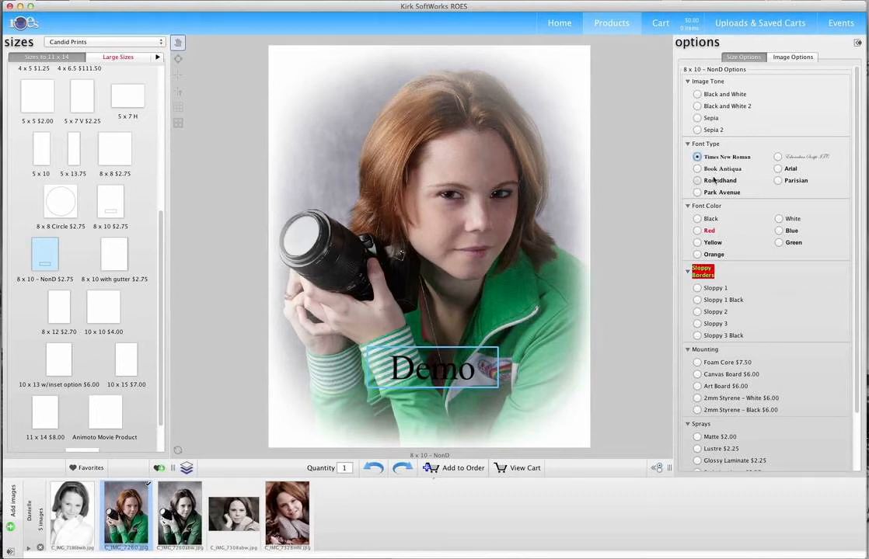
left_click(713, 180)
left_click(719, 170)
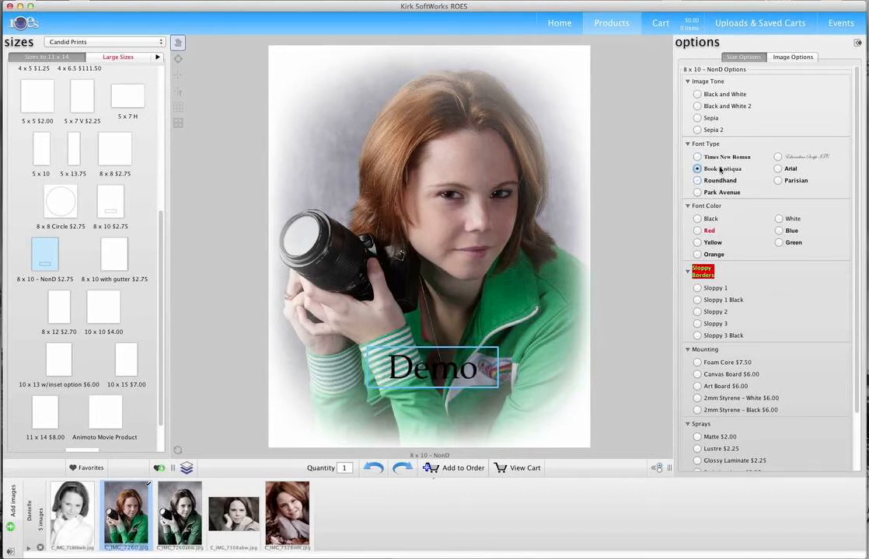
left_click(706, 232)
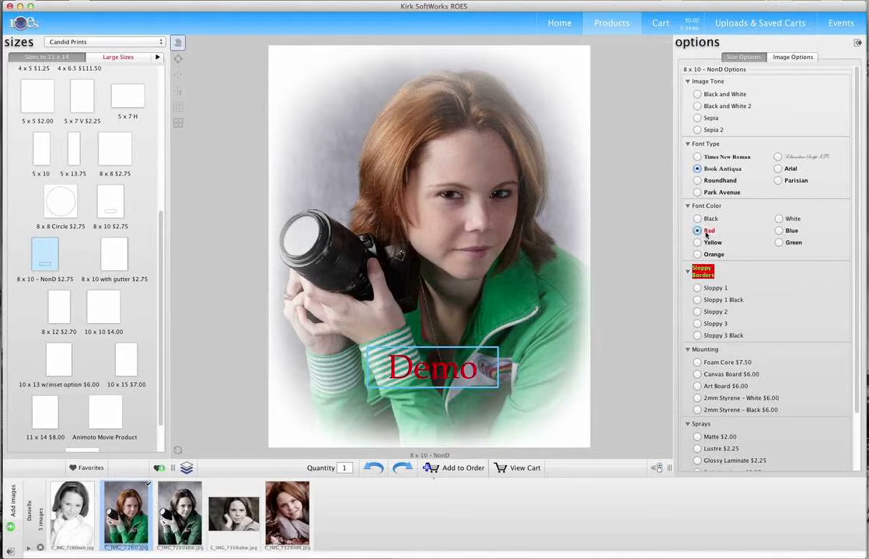
left_click(706, 244)
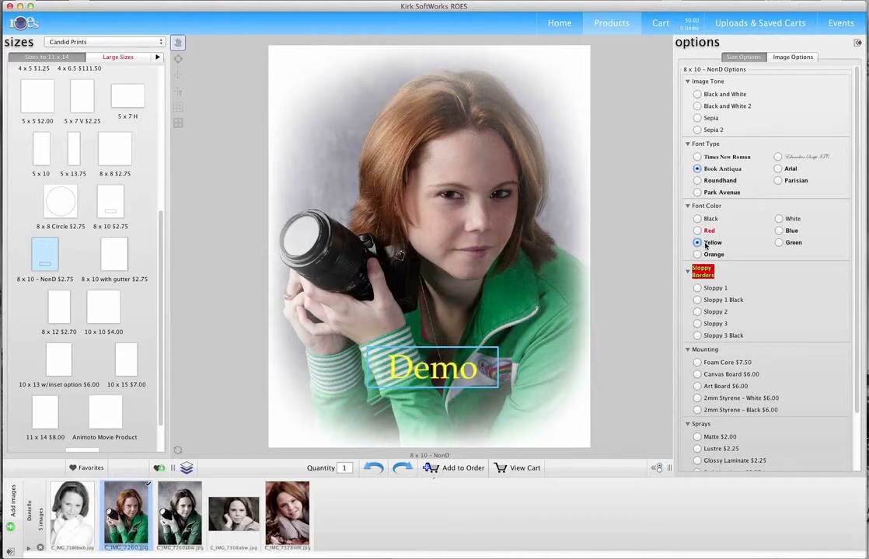
left_click(630, 277)
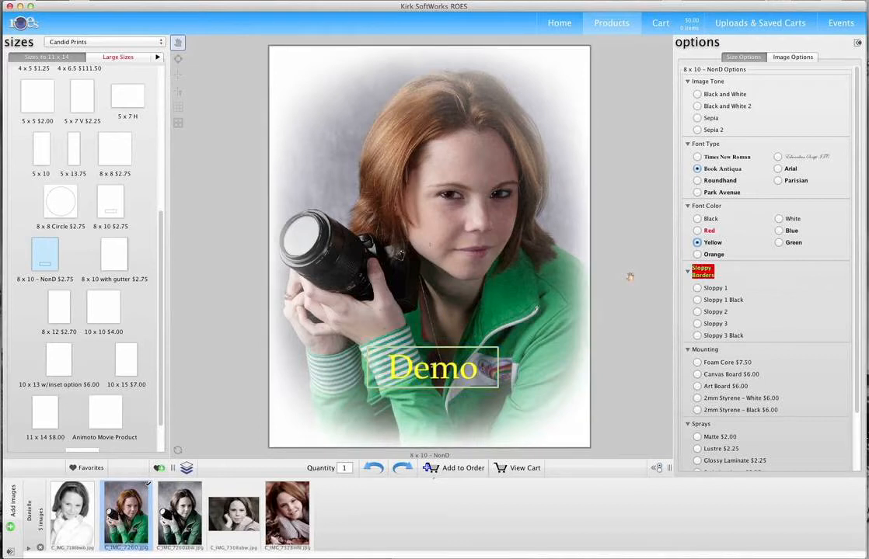
Switch to the 8 x 10 print size and replace its placeholder text with "Demo".
left_click(118, 203)
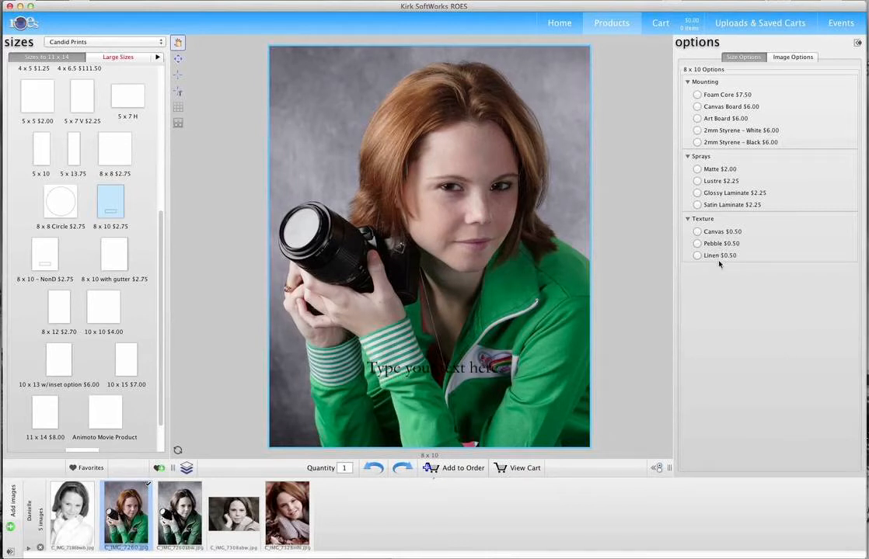
left_click(432, 378)
type("Demo")
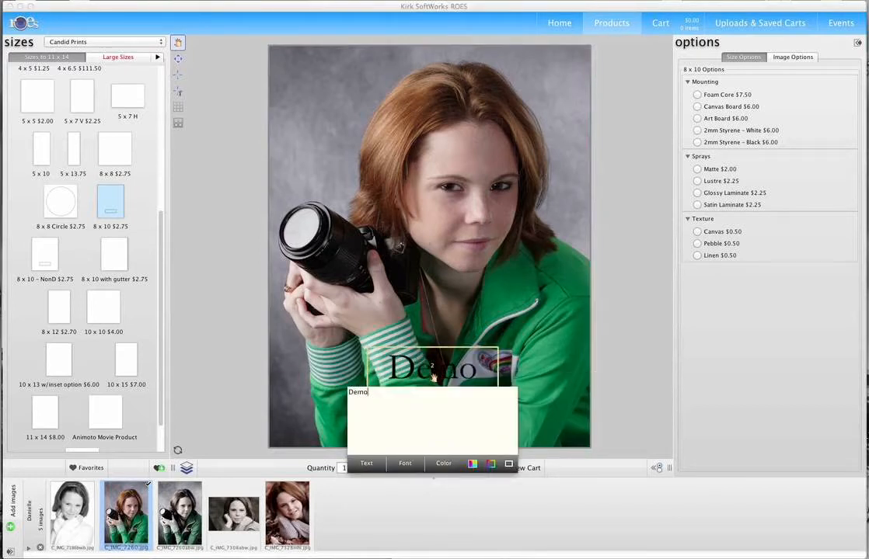
Set the Demo text's font to FranklinGothic-Book with the Italic style.
left_click(407, 464)
scroll(398, 439, "up", 3)
scroll(397, 439, "down", 10)
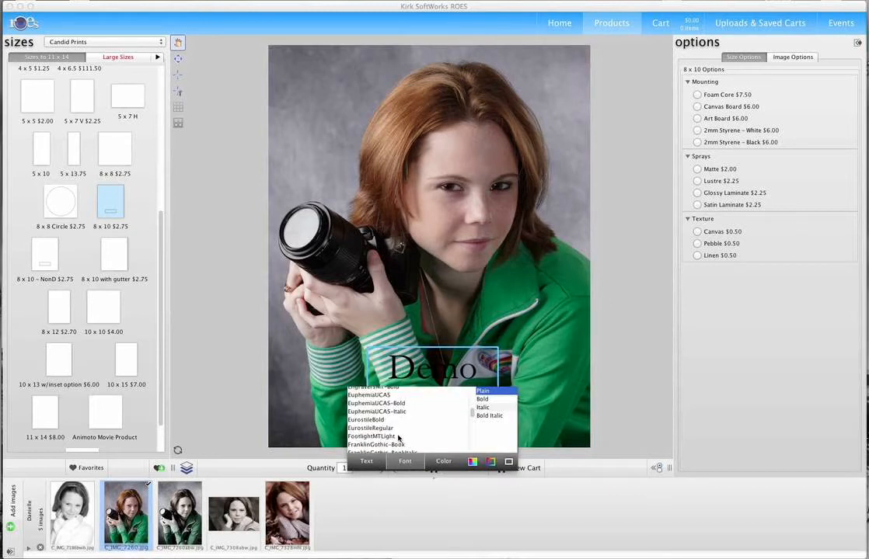
scroll(398, 439, "up", 15)
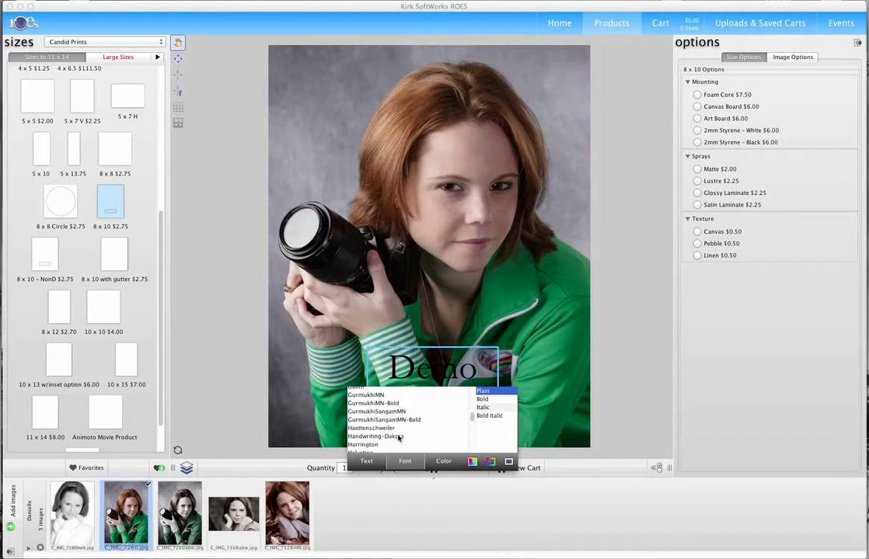
scroll(398, 439, "down", 8)
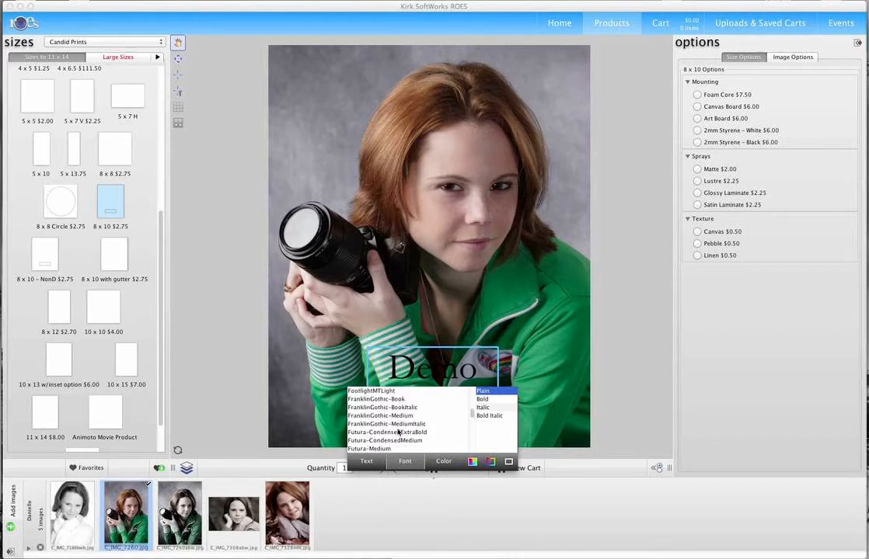
left_click(384, 401)
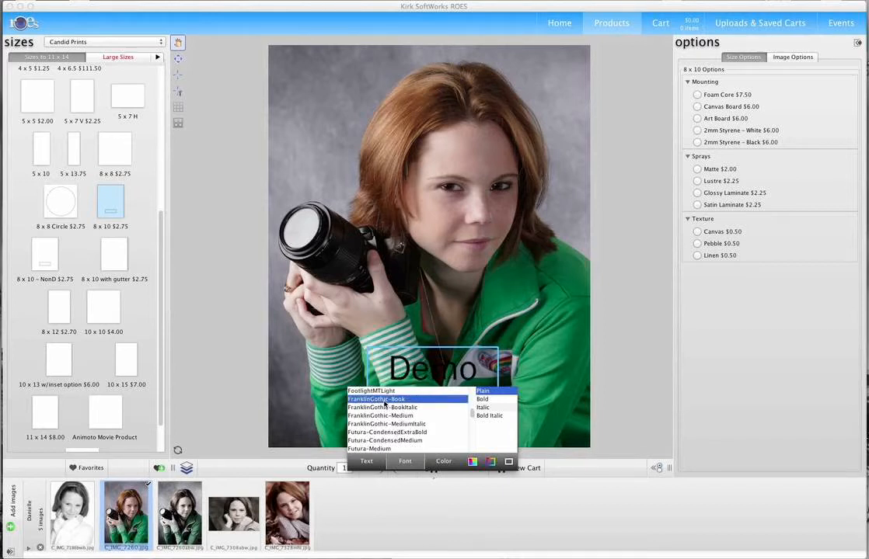
left_click(483, 408)
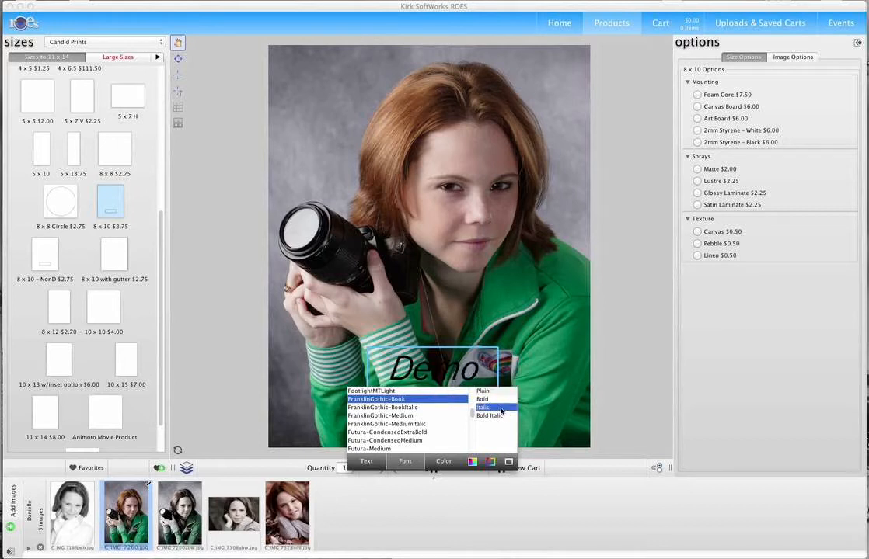
Color the Demo text bright green by raising its green value to nearly 1.0.
left_click(443, 462)
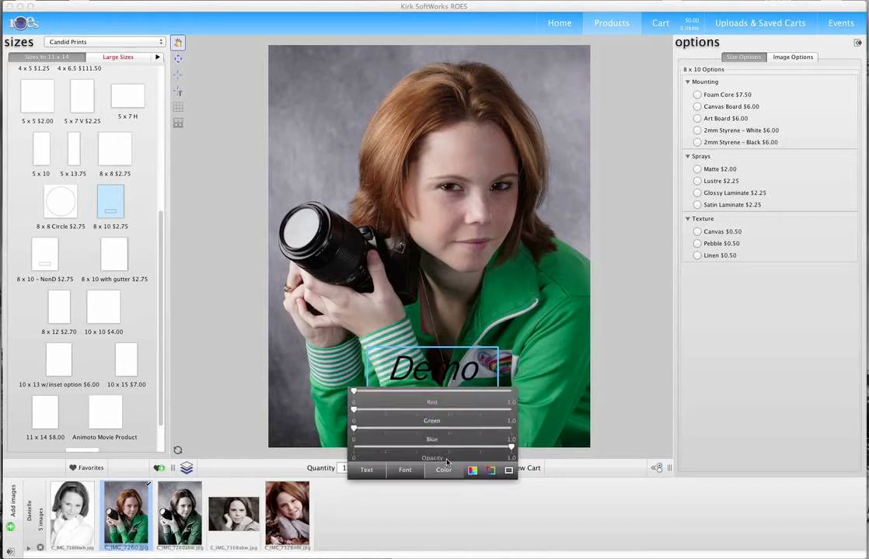
left_click_drag(356, 413, 509, 406)
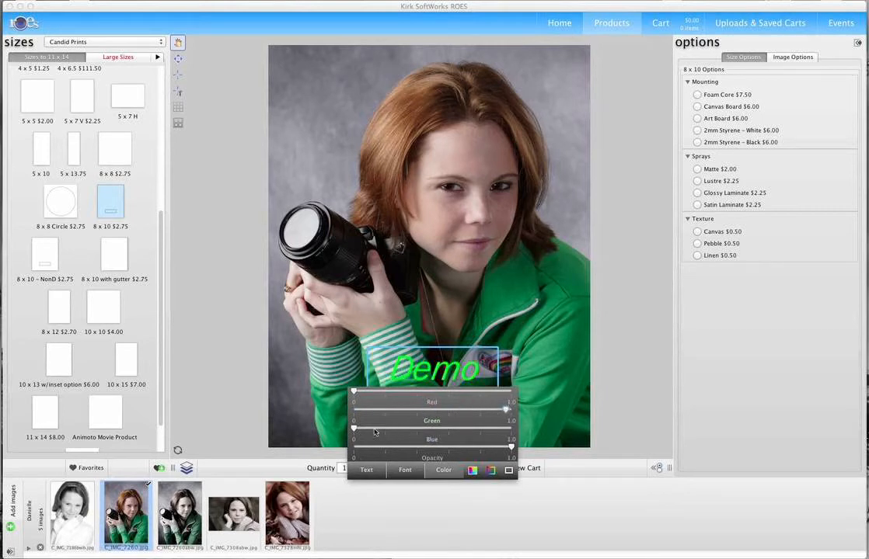
left_click_drag(354, 430, 374, 429)
Review the fill, stroke and shadow settings available for the Demo text box.
left_click(472, 470)
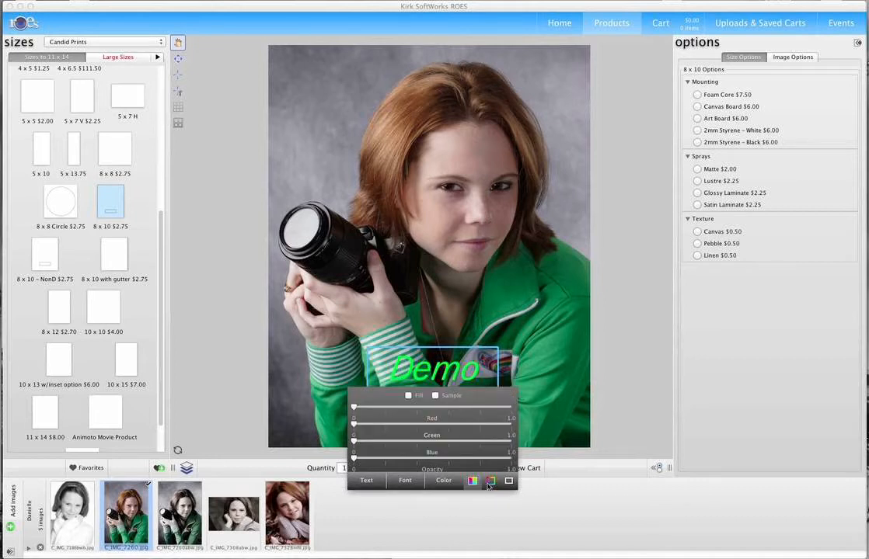
left_click(491, 481)
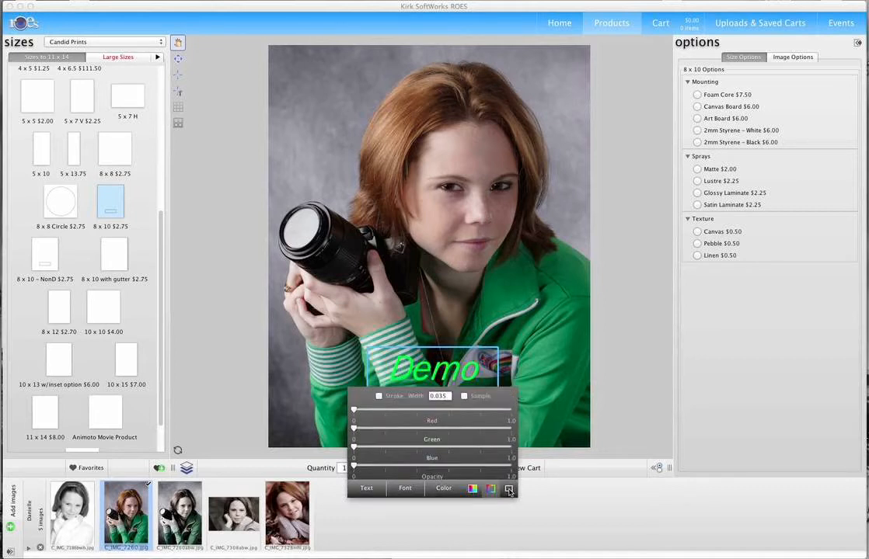
left_click(508, 489)
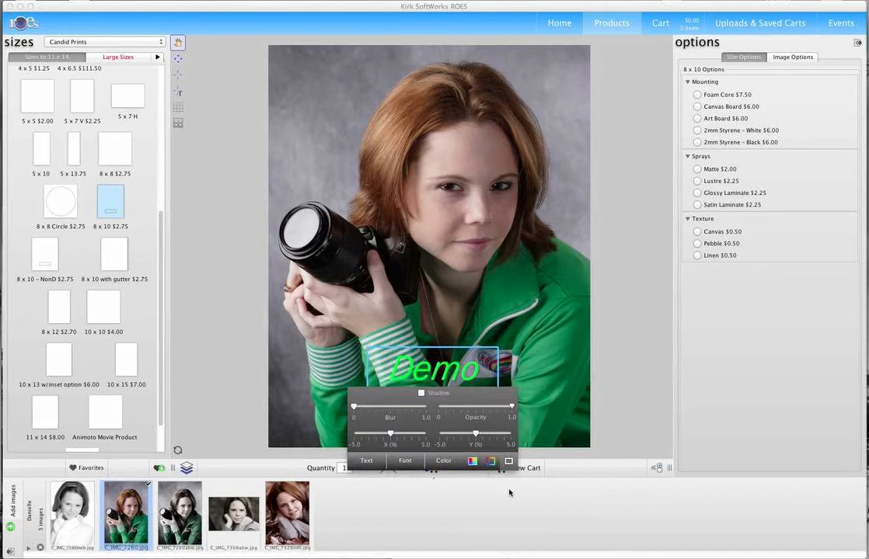
left_click(547, 425)
left_click(547, 425)
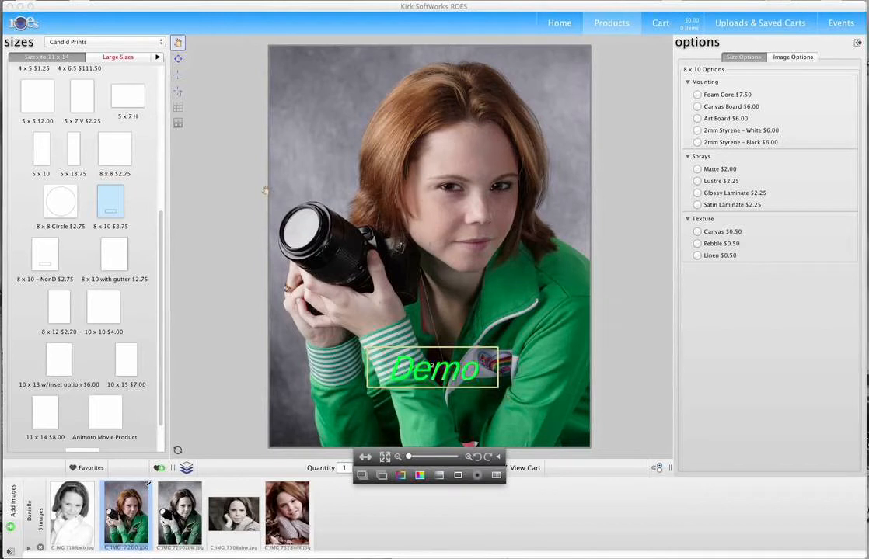
Move the Demo text box onto the subject's sleeve near the print's lower-left corner and rotate it counterclockwise so the text slants upward.
left_click(178, 78)
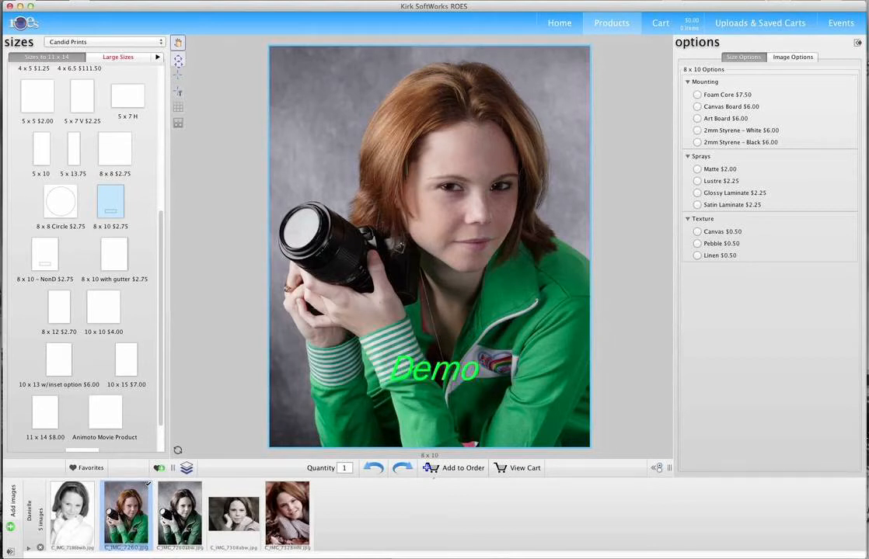
left_click(416, 359)
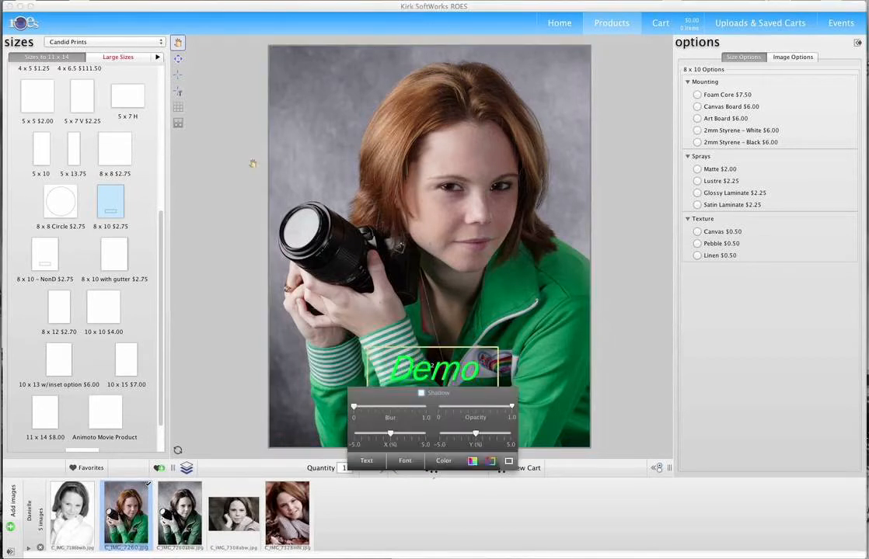
left_click(178, 59)
left_click(432, 363)
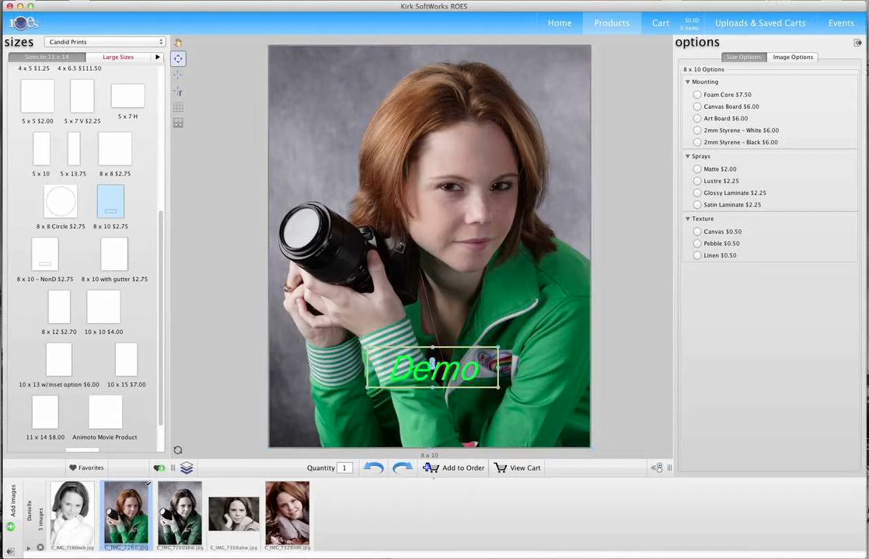
left_click_drag(432, 360, 355, 377)
double_click(430, 360)
double_click(354, 376)
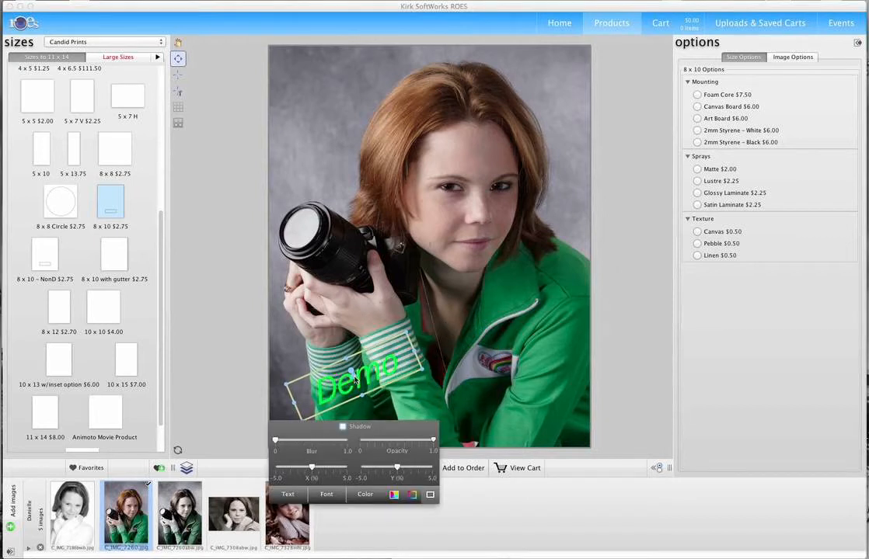
Draw two empty image nodes along the print's left side, one in the upper corner and a taller one over the camera.
left_click(178, 76)
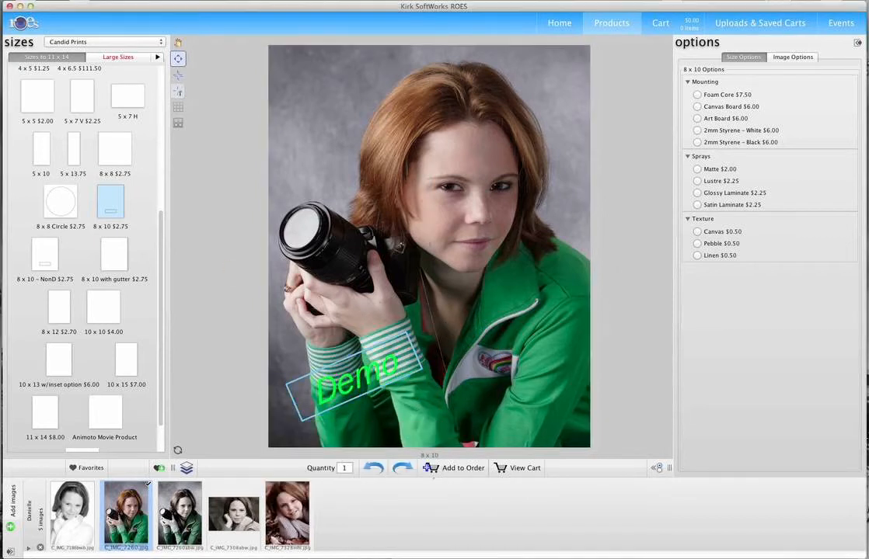
left_click_drag(282, 64, 428, 149)
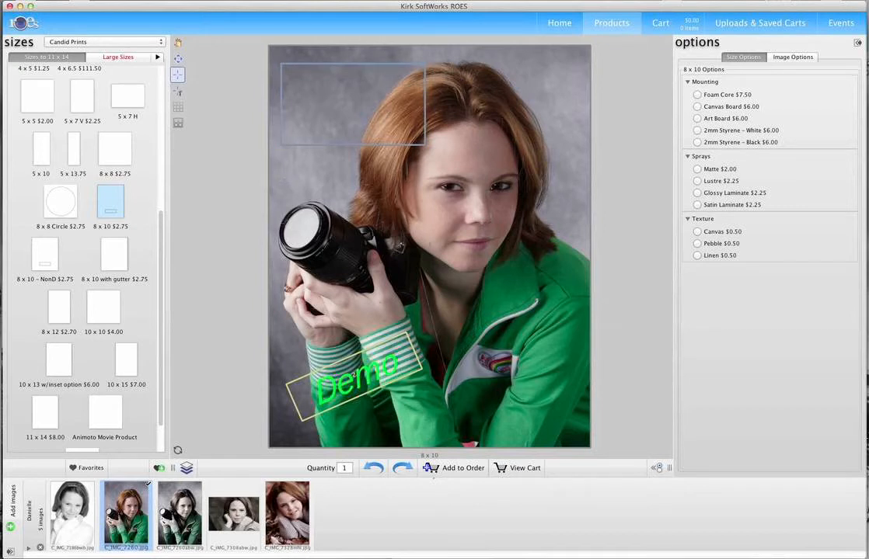
left_click_drag(280, 216, 426, 319)
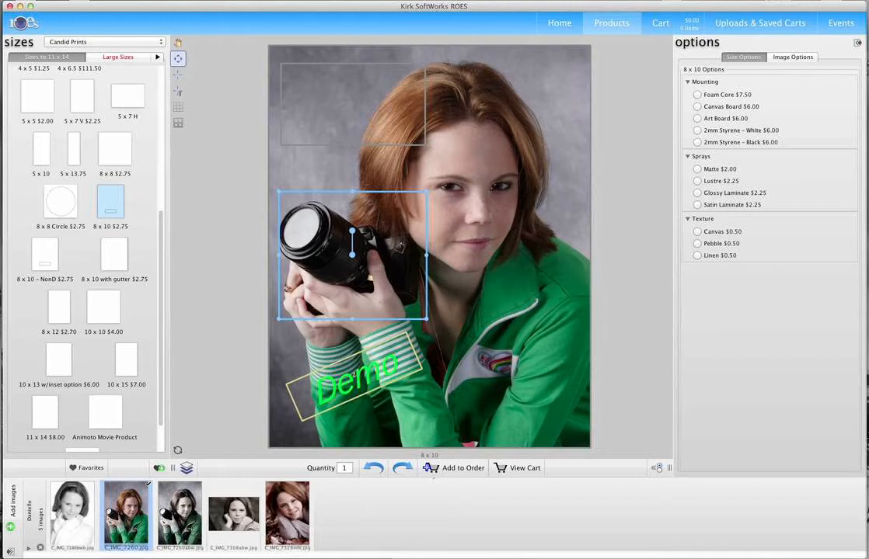
left_click(370, 280)
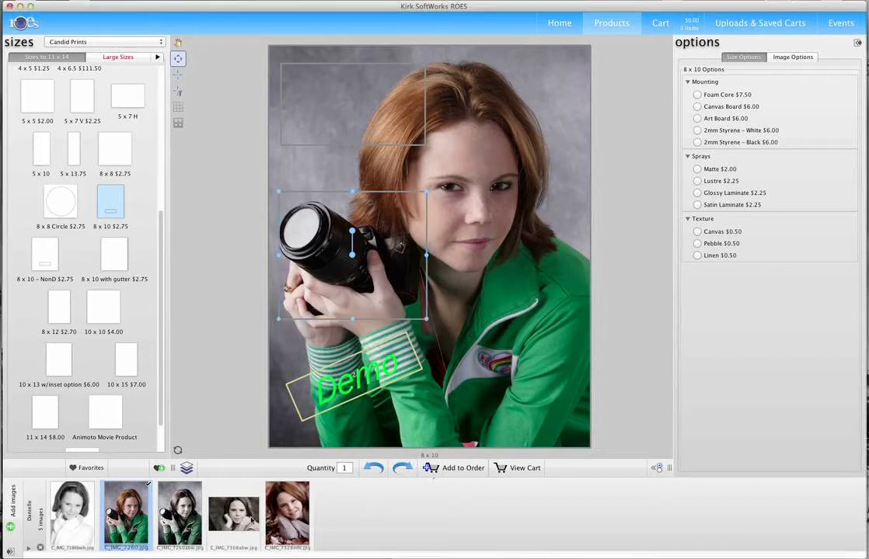
Place the horizontal black-and-white portrait in the lower image node and the sepia-toned color portrait in the upper one.
left_click_drag(231, 511, 303, 267)
left_click(291, 507)
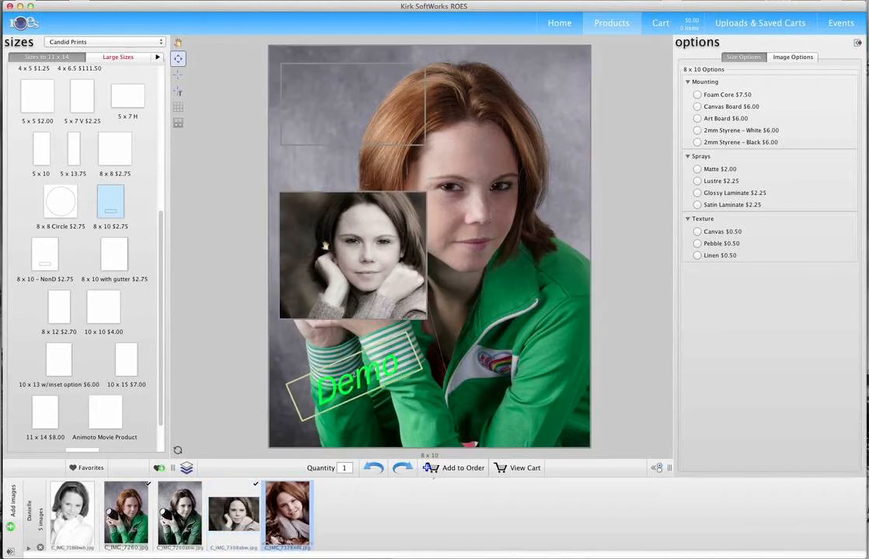
left_click(366, 131)
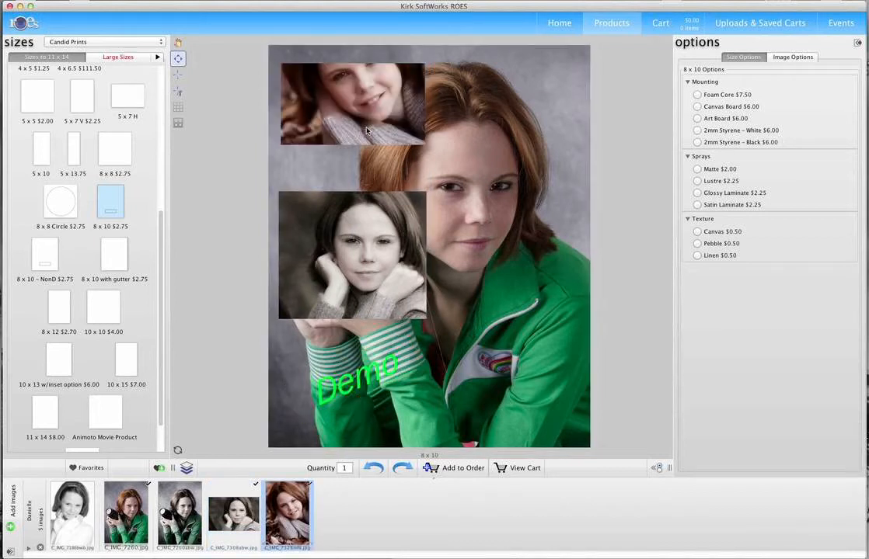
Center the face in the upper inset portrait, tilting that inset slightly clockwise and the lower one slightly counterclockwise.
mouse_move(367, 101)
left_mouse_down()
mouse_move(360, 122)
mouse_move(356, 89)
left_mouse_up()
left_click(357, 240)
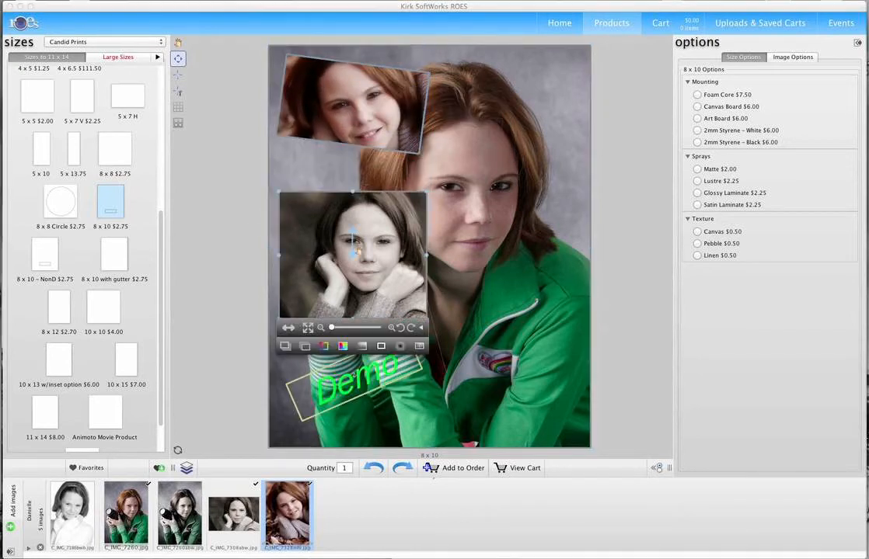
left_click_drag(353, 234, 351, 230)
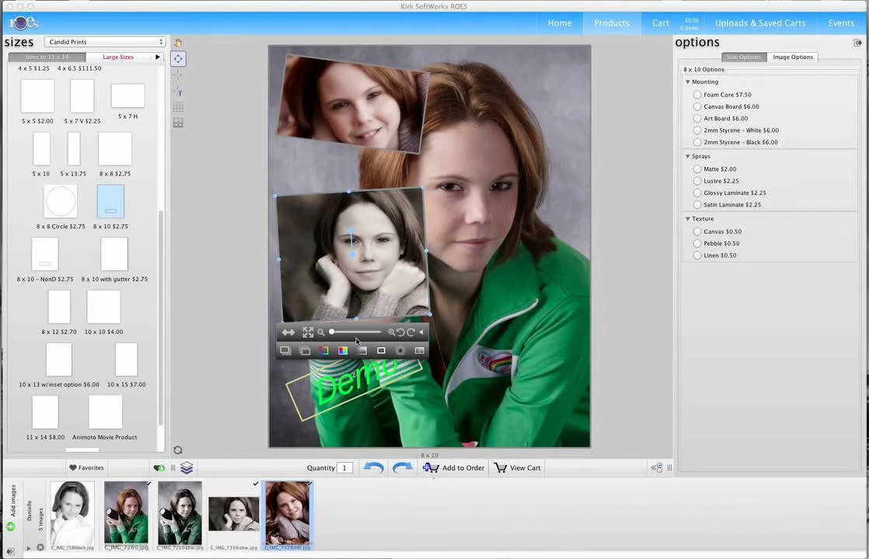
Add a shadow to the black-and-white inset with blur about 0.3, X about 1.7, Y about -1.6 and opacity about 0.7.
left_click(383, 352)
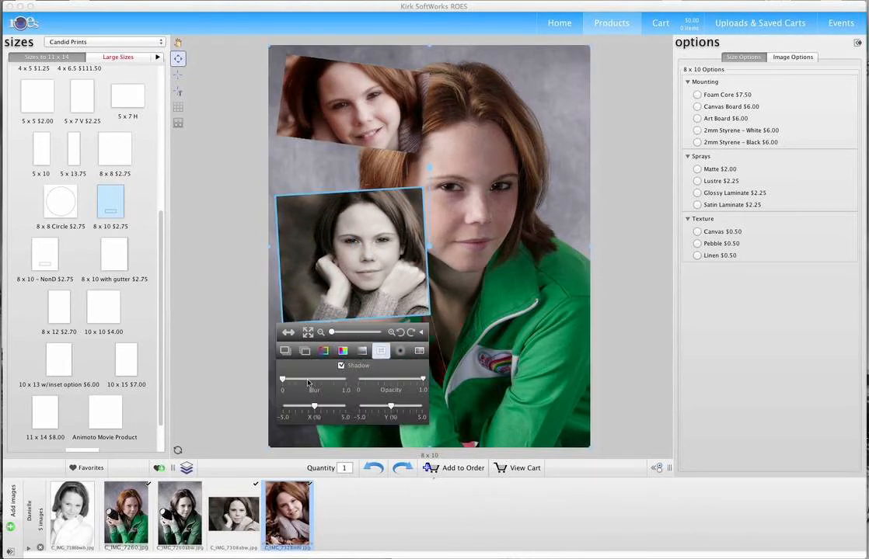
left_click_drag(282, 380, 301, 381)
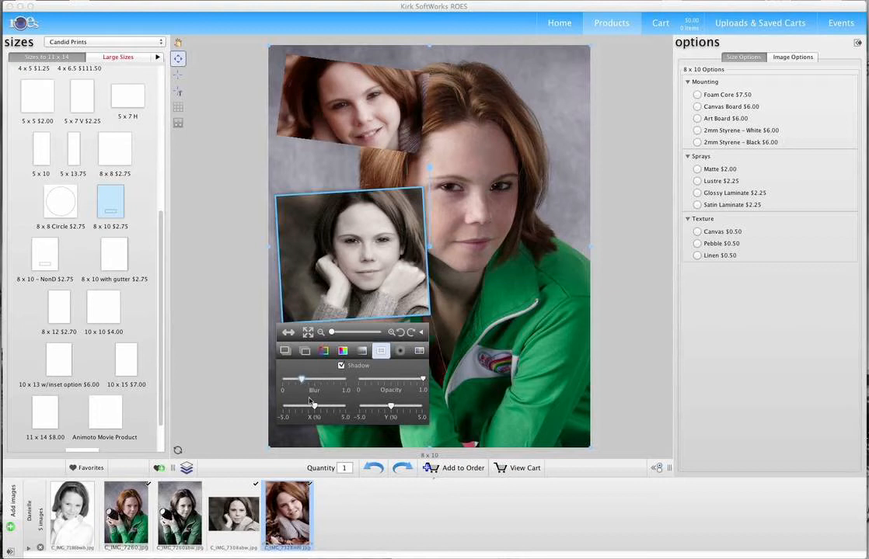
left_click(325, 407)
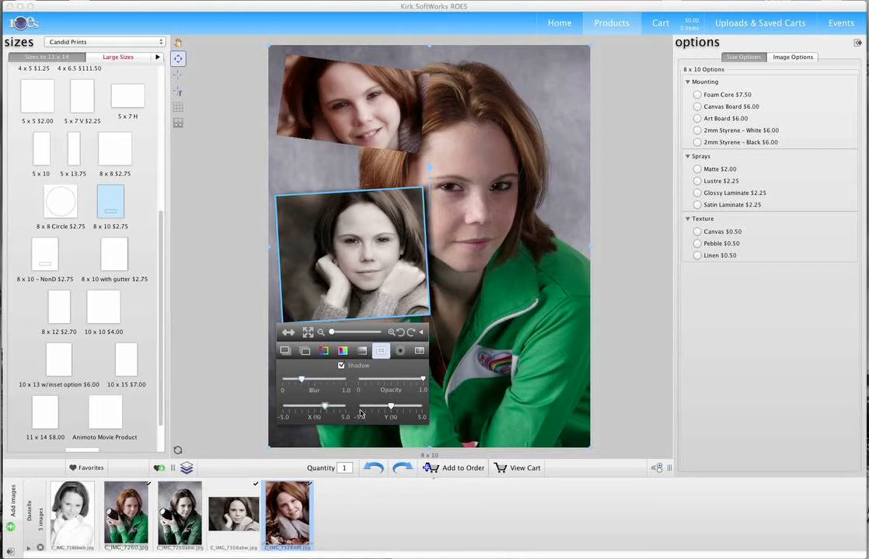
left_click(381, 407)
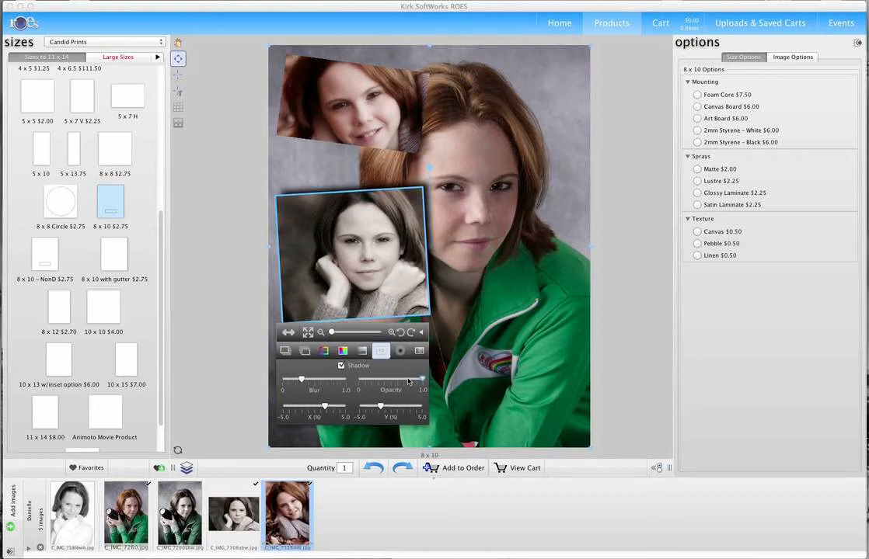
left_click_drag(406, 382, 403, 382)
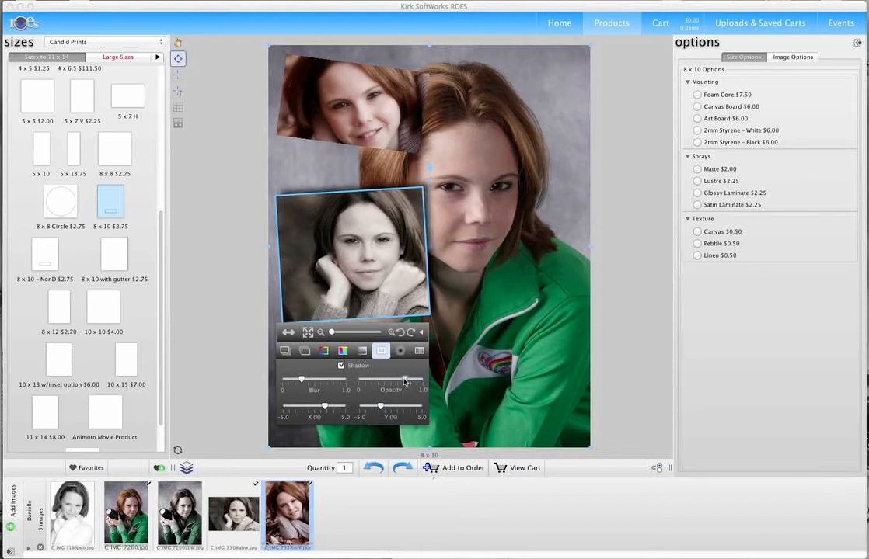
Add a blue stroke to the upper inset portrait by enabling Stroke, setting red to 0 and lowering green to about 0.4.
left_click(334, 112)
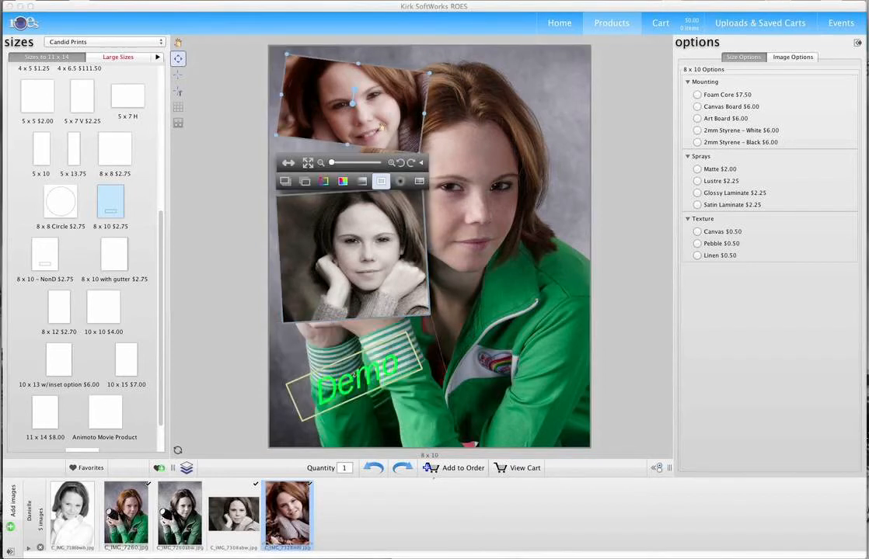
left_click(325, 181)
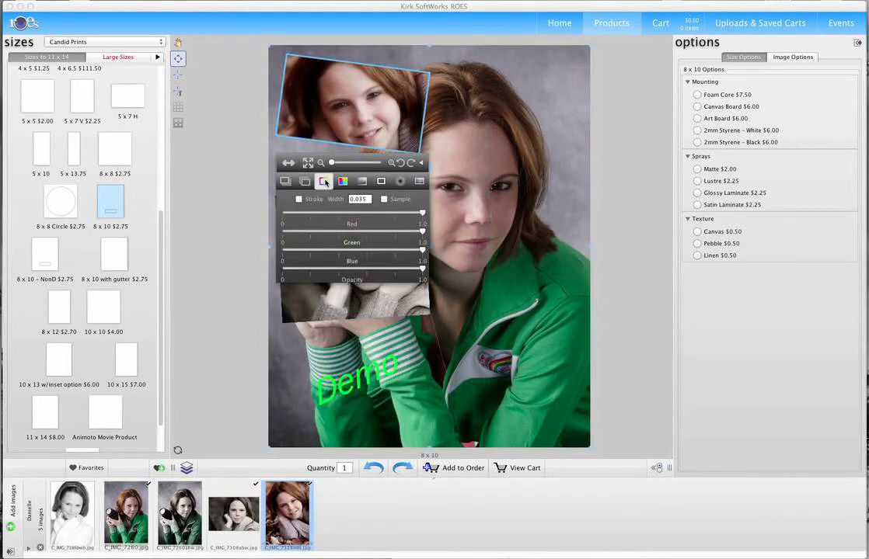
left_click(299, 199)
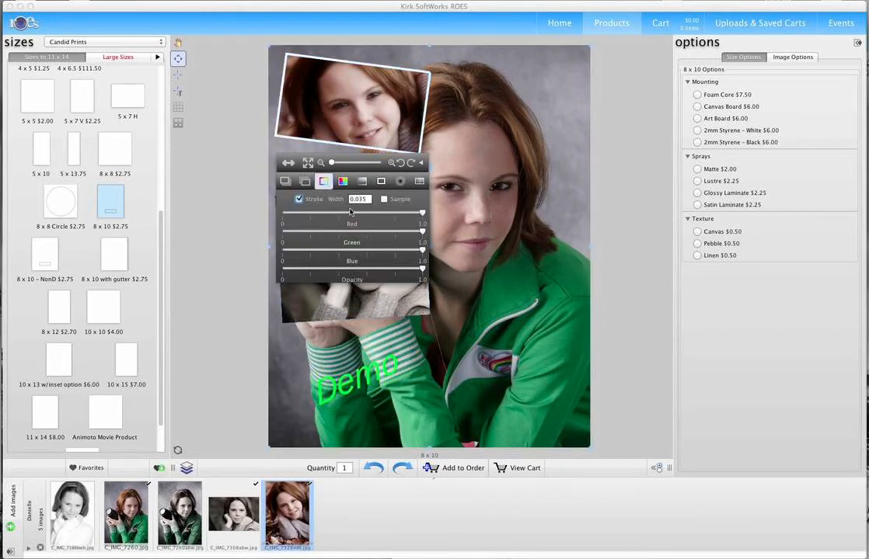
left_click_drag(422, 214, 282, 216)
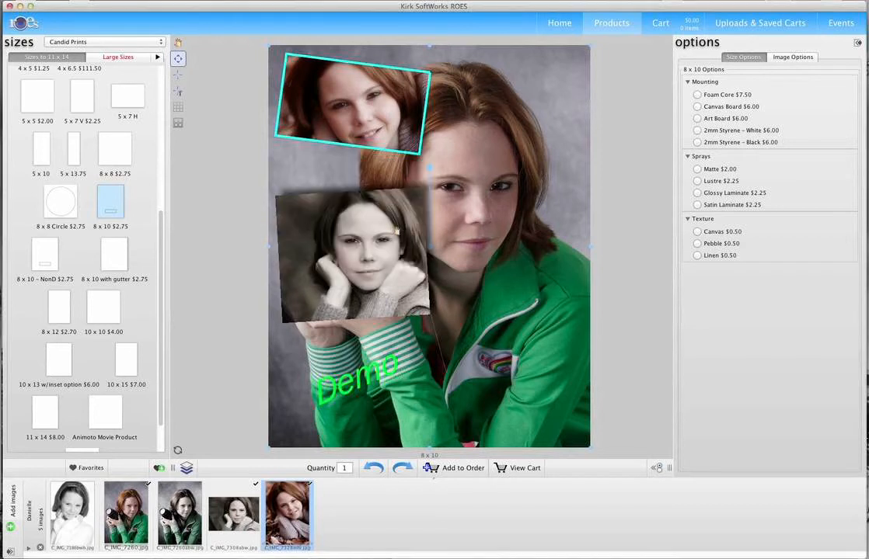
mouse_move(390, 139)
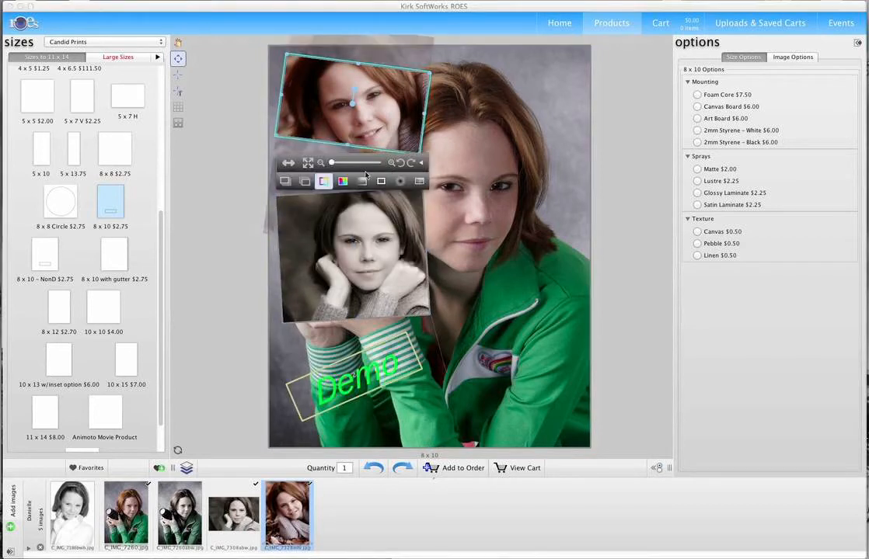
left_click(324, 182)
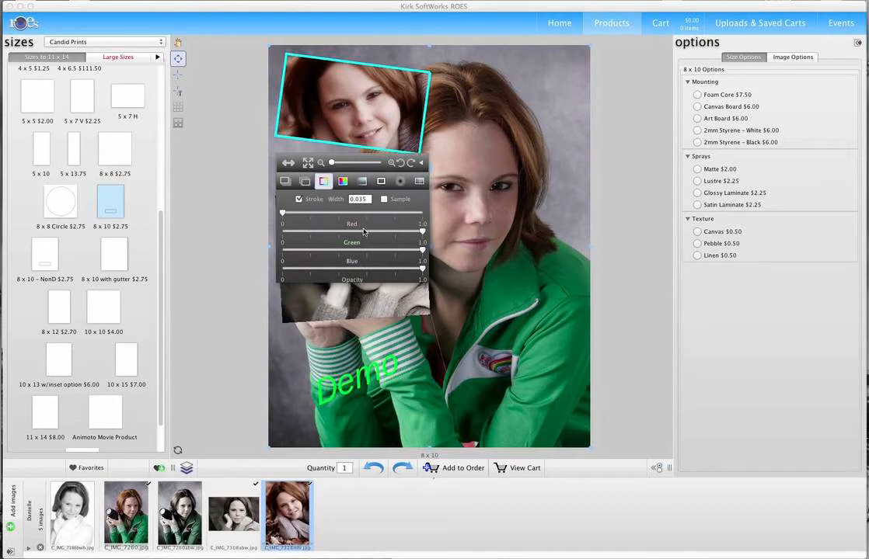
left_click_drag(424, 233, 338, 237)
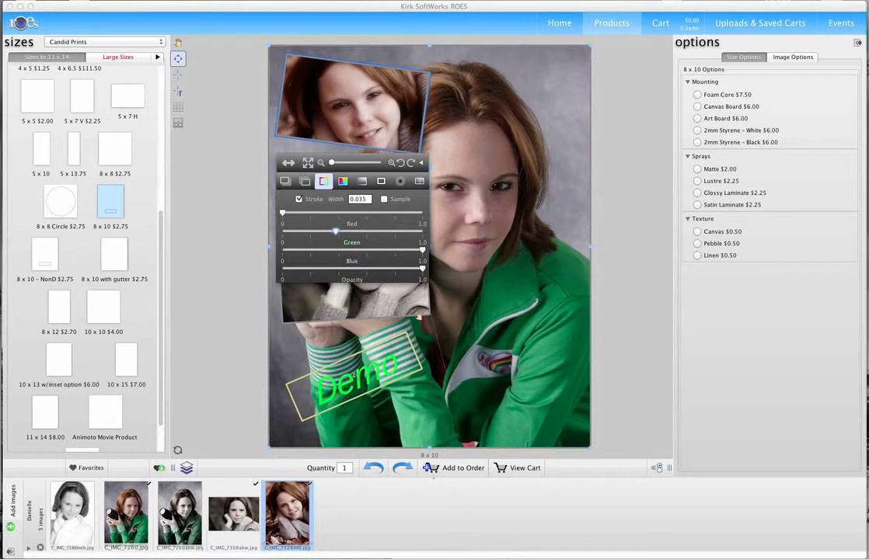
Draw a wide, short text node across the lower-right part of the print, beside the Demo text.
left_click(193, 95)
left_click(178, 91)
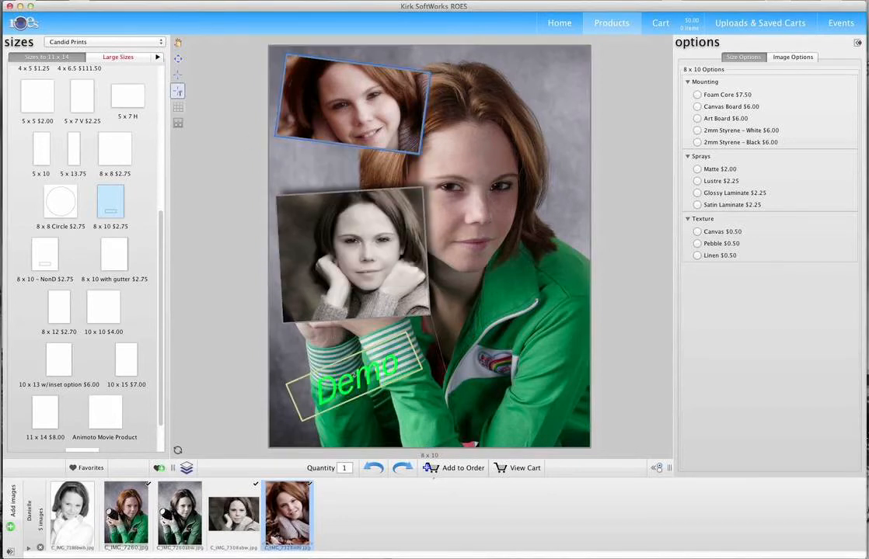
left_click_drag(422, 386, 571, 421)
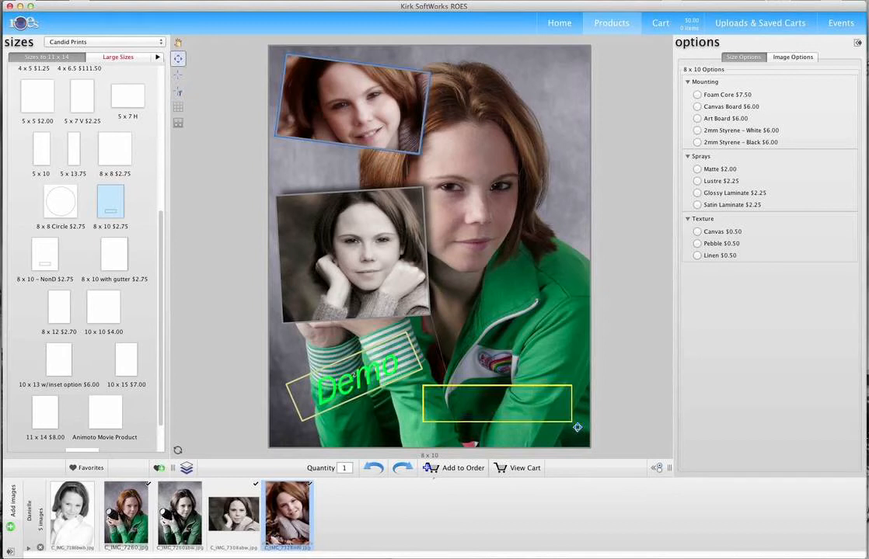
Replace the new text node's placeholder text with "Demo2".
left_click(526, 409)
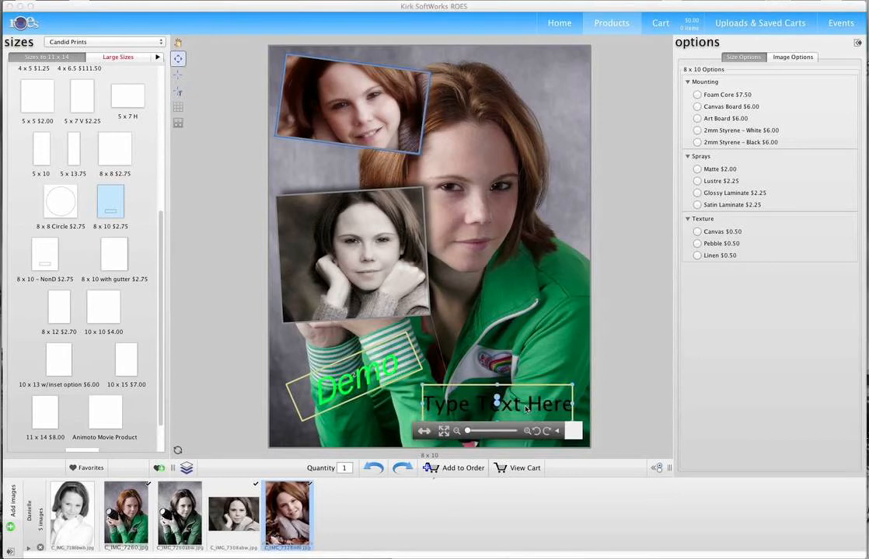
left_click(511, 411)
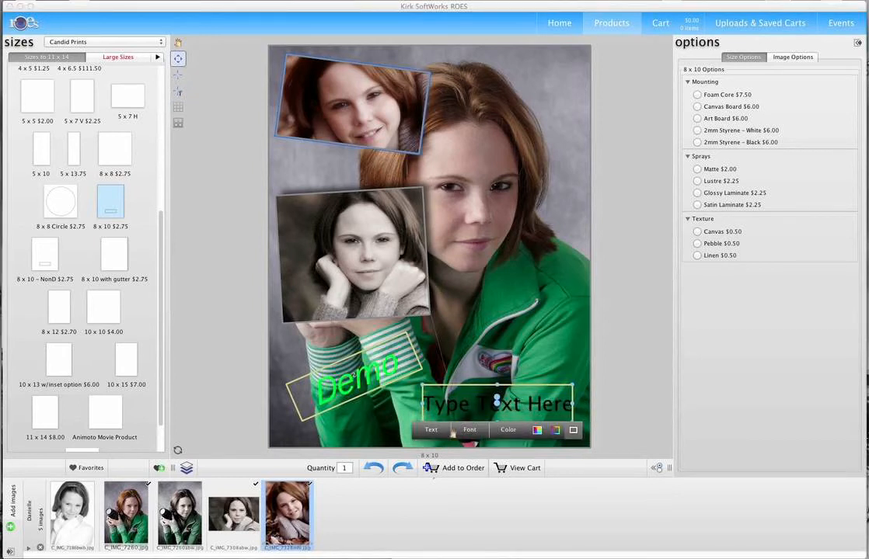
left_click(432, 431)
left_click_drag(471, 428, 383, 429)
left_click(383, 429)
double_click(475, 405)
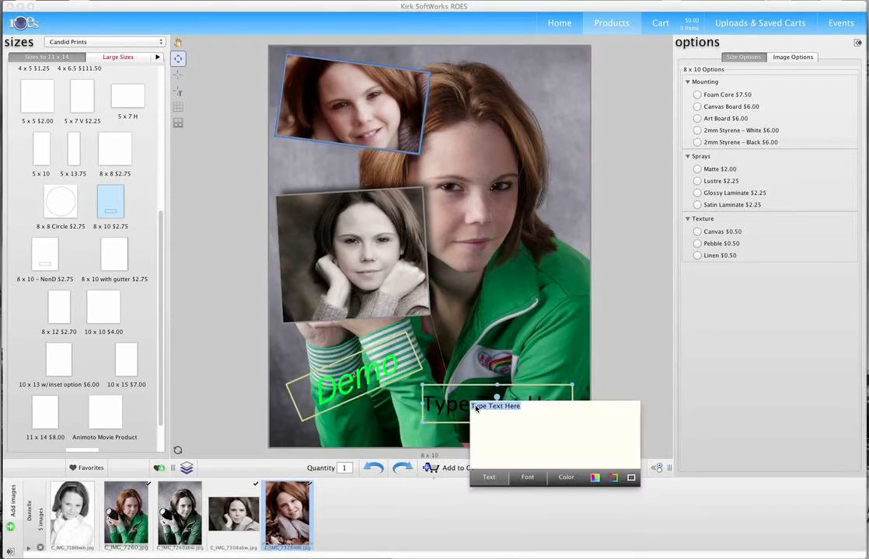
type("Demo2")
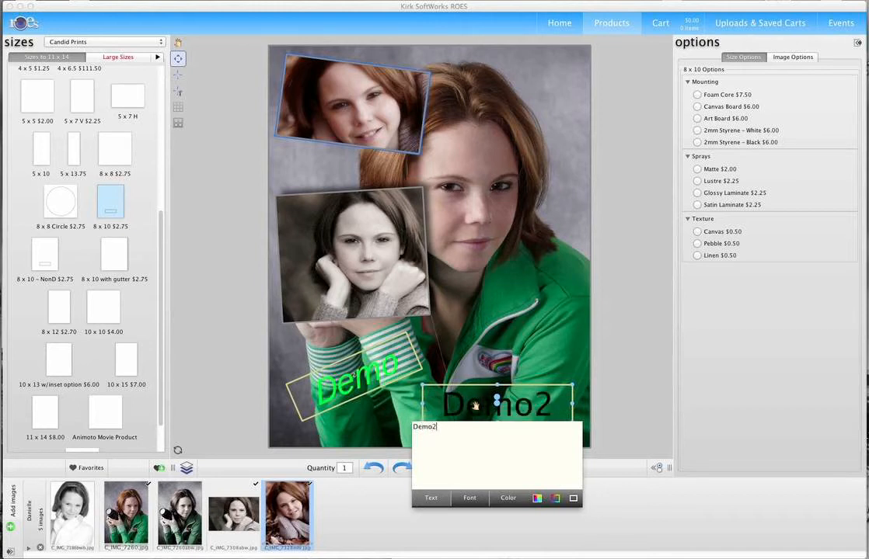
Fade the full-size background photo by lowering its opacity to about 0.45.
left_click(506, 370)
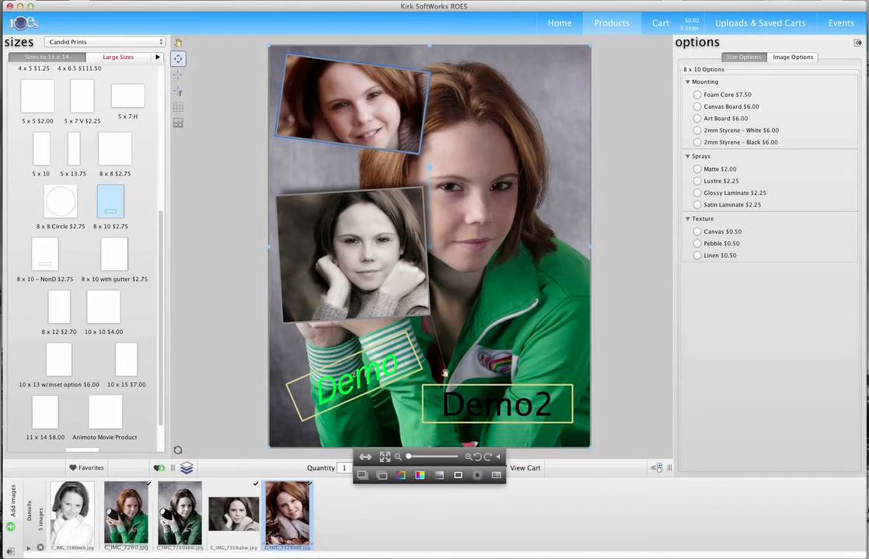
left_click(440, 475)
left_click(426, 496)
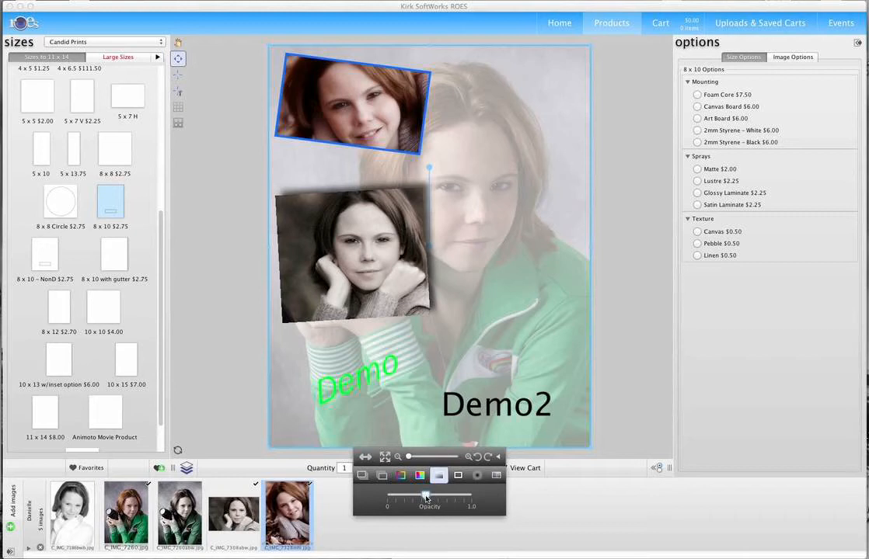
Enlarge the faded background photo within its full-print node so the subject fills more of the frame.
left_click(503, 300)
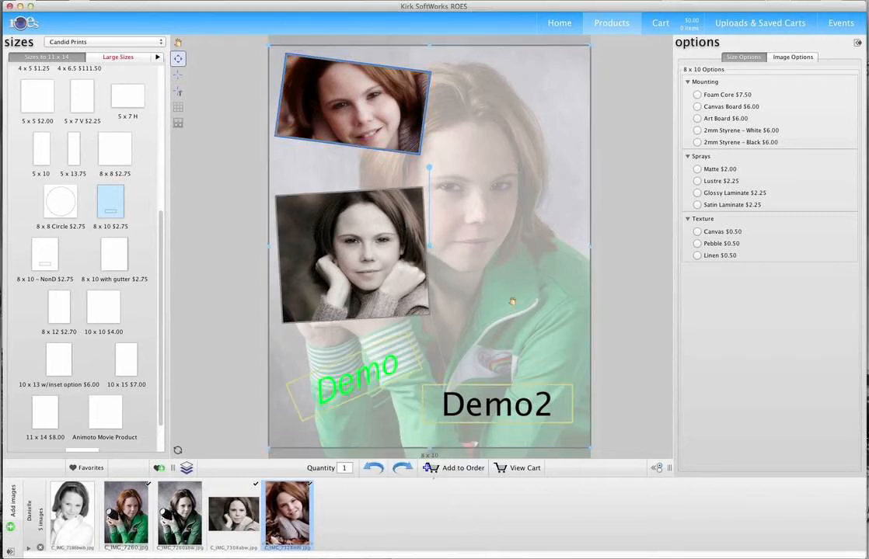
left_click(492, 300)
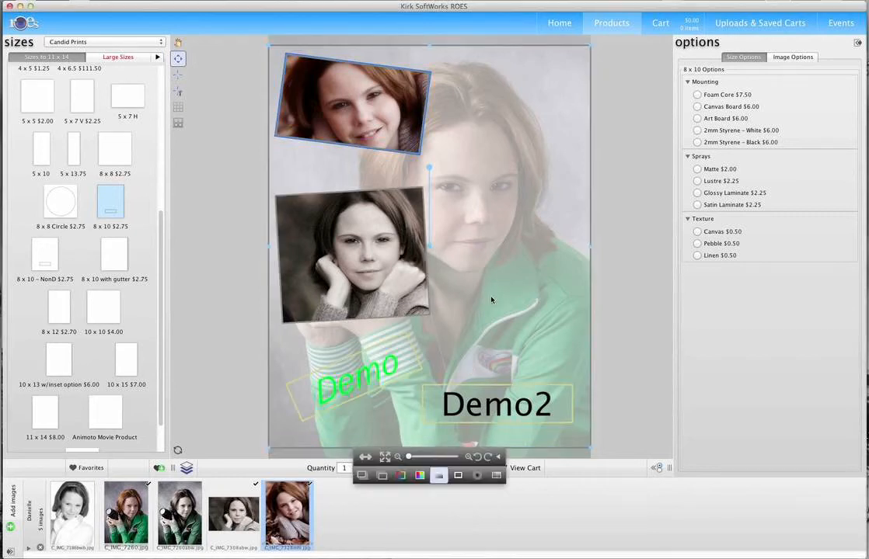
left_click(532, 300)
scroll(532, 300, "up", 5)
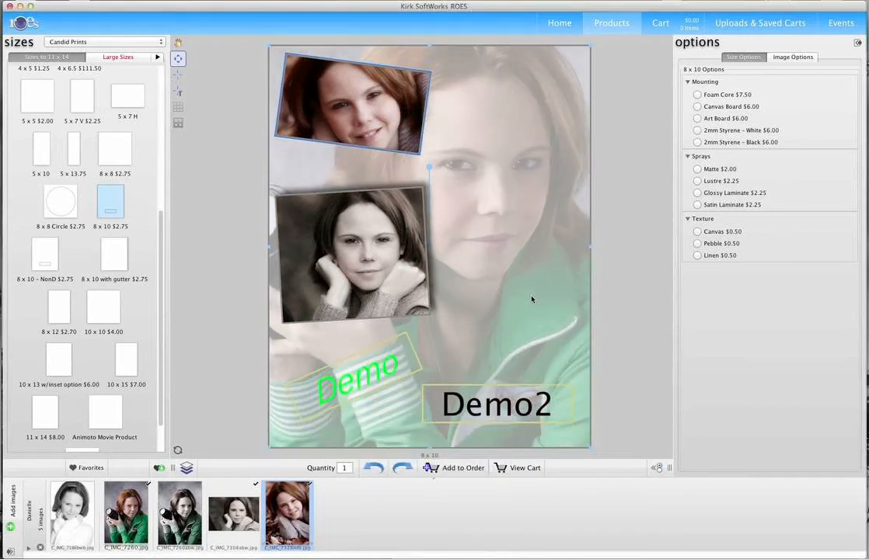
Reposition the enlarged, faded background photo within the 8 x 10 print so the subject's face fills the area beside the inset photos.
left_click_drag(504, 299, 544, 354)
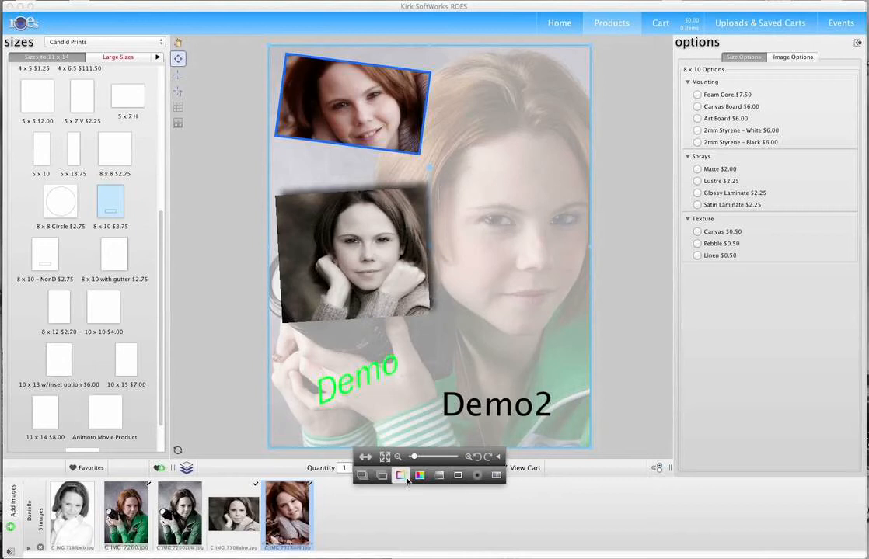
Examine the montage creation settings and the grid settings for the 8 x 10 print.
left_click(179, 124)
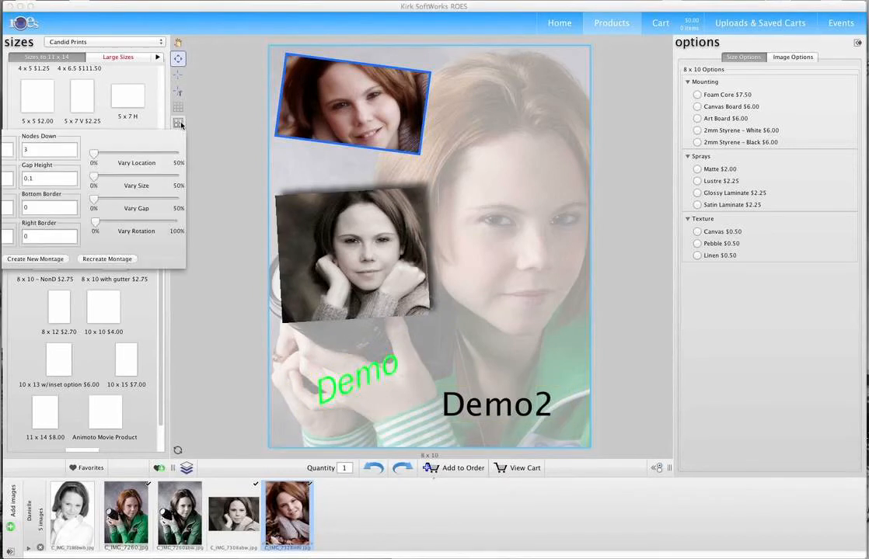
left_click(183, 125)
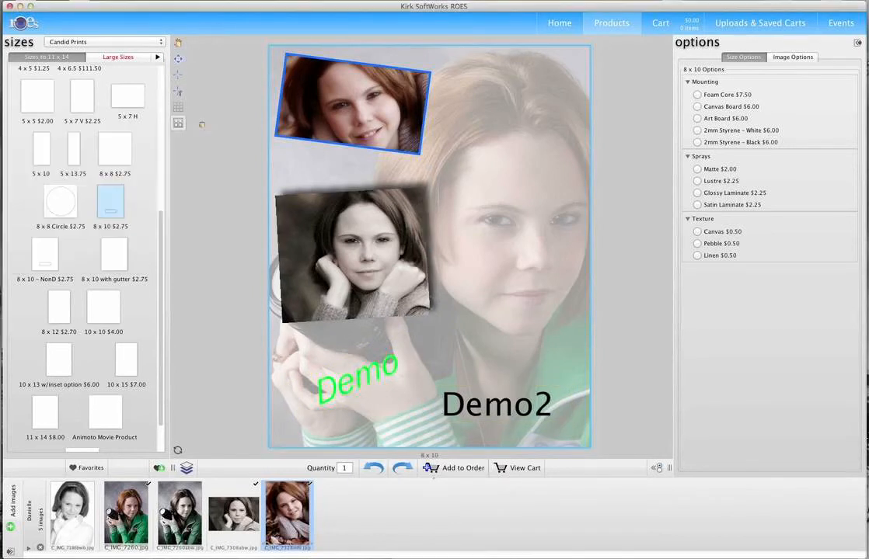
left_click(179, 109)
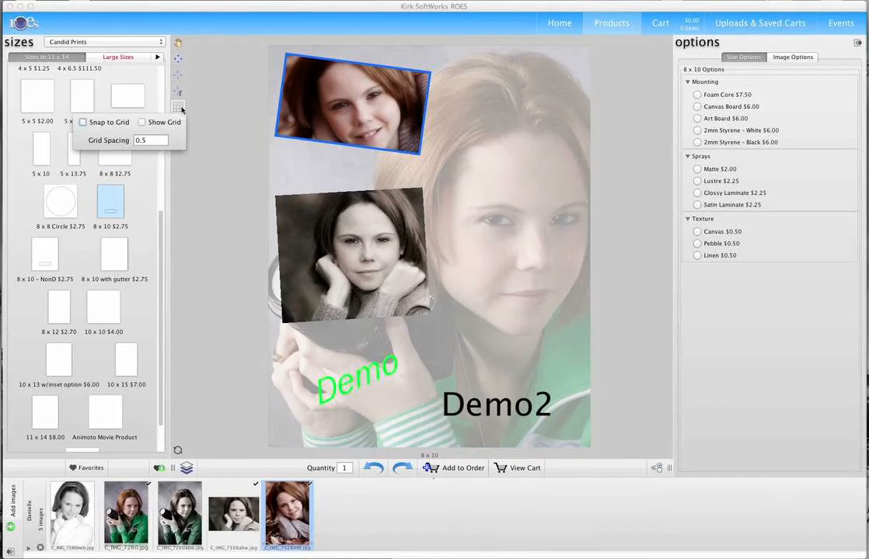
left_click(179, 107)
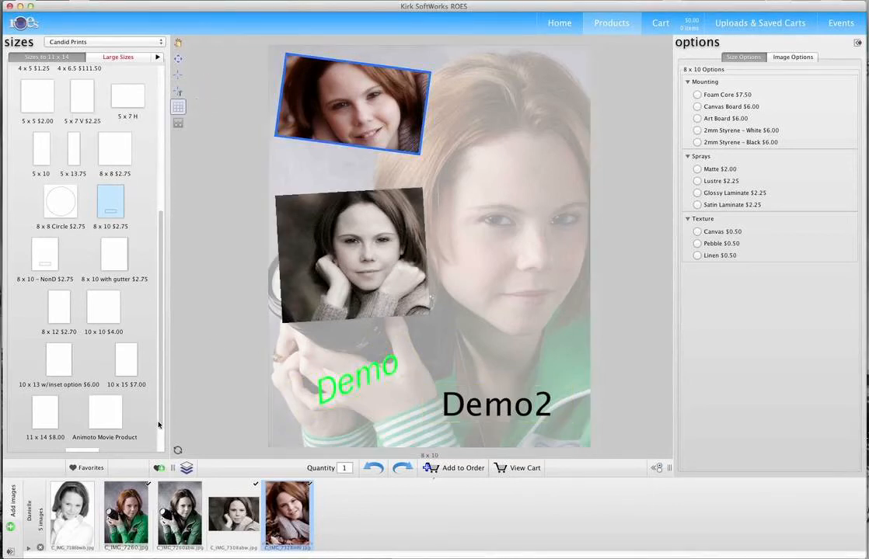
Save the customized 8 x 10 layout as a favorite named "Demo 3" and add the print to the order.
left_click(159, 469)
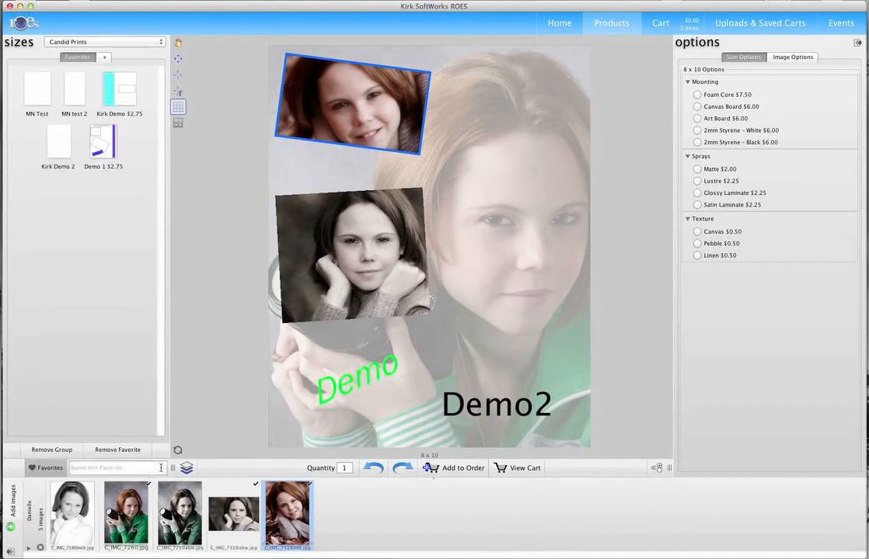
left_click(148, 465)
key("Return")
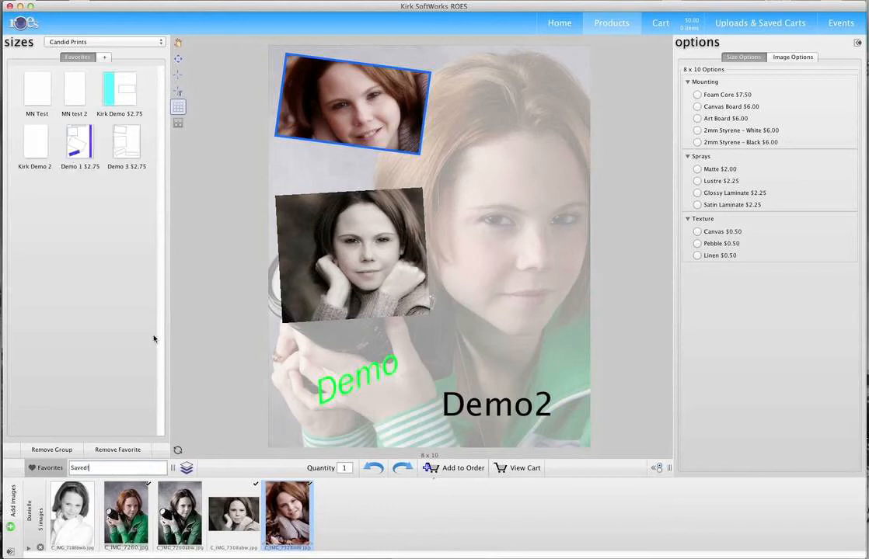
left_click(443, 470)
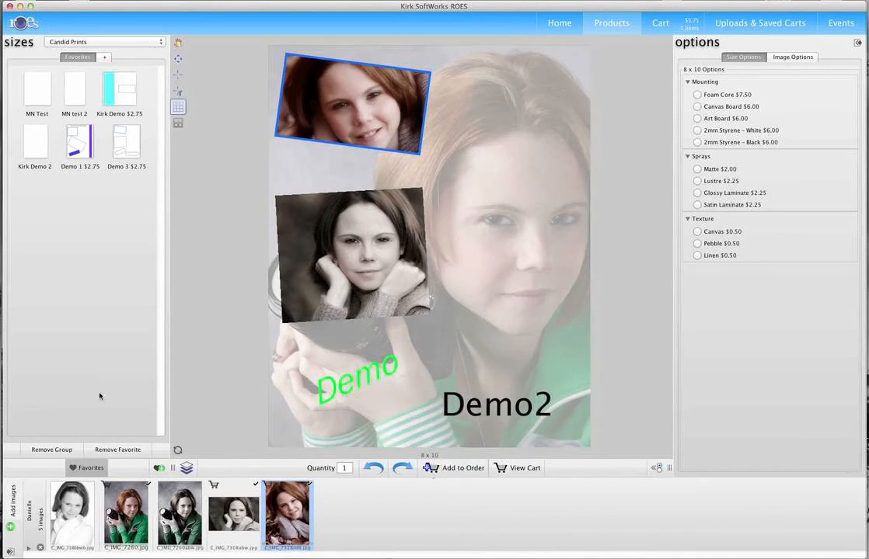
Choose the 4 x 6.5 size and batch-add C_IMG_7260abw.jpg, C_IMG_7308abw.jpg and C_IMG_7328mhi.jpg to the order, each with quantity 1.
left_click(87, 468)
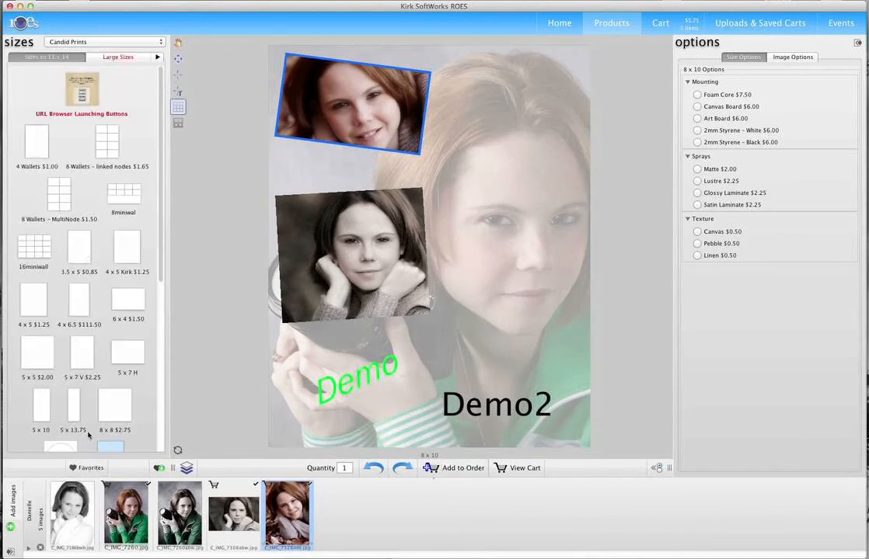
left_click(77, 304)
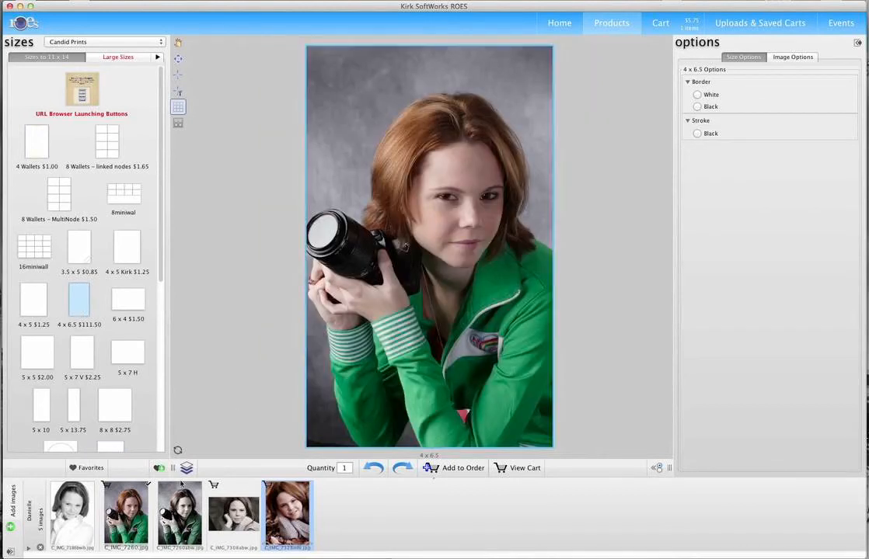
left_click(180, 498, "shift")
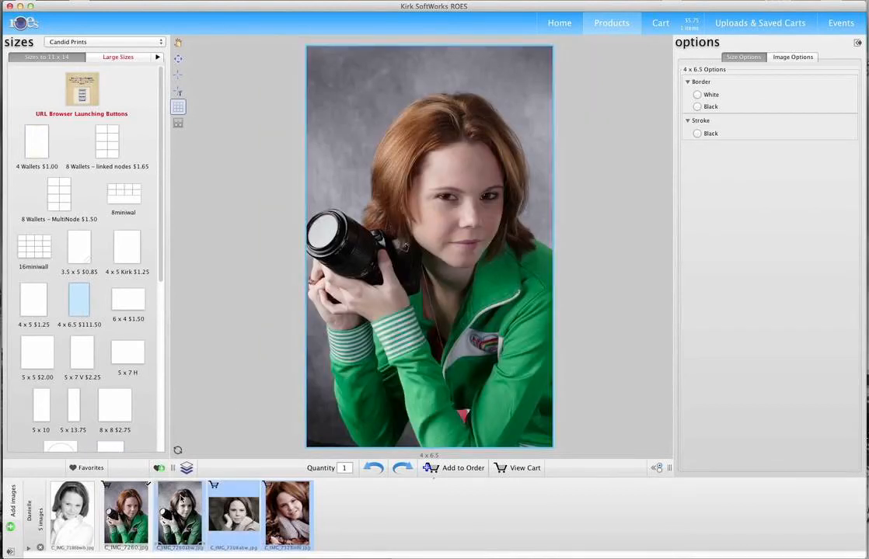
left_click_drag(180, 498, 335, 315)
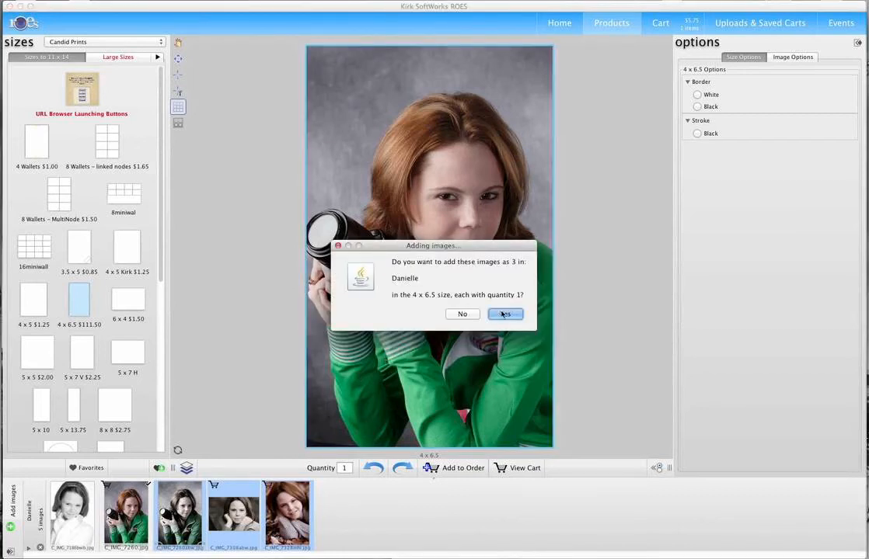
left_click(501, 313)
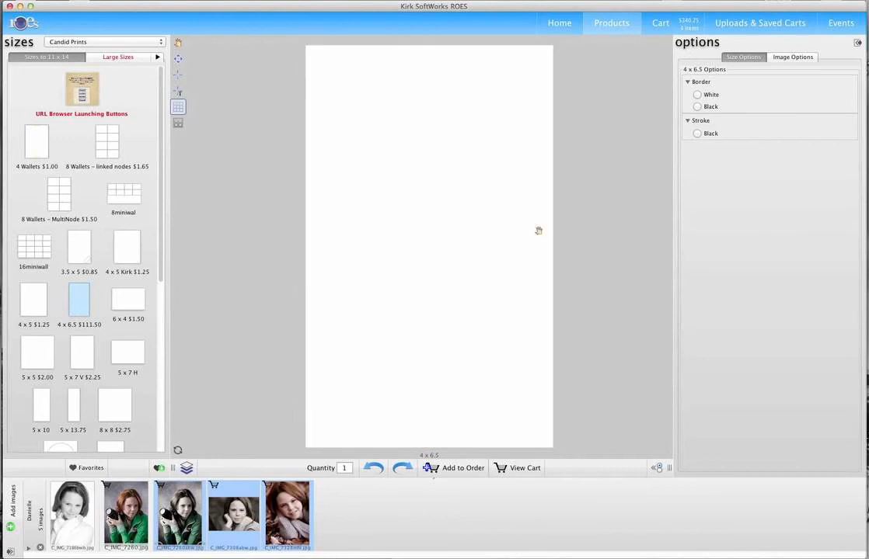
Render all cart items as product images into the Render3 folder inside SWS Test Orders.
left_click(662, 24)
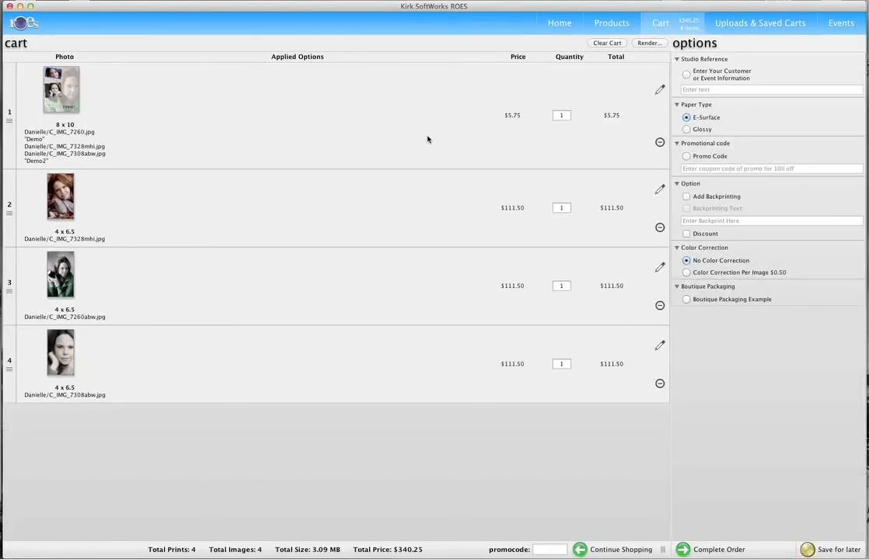
left_click(649, 44)
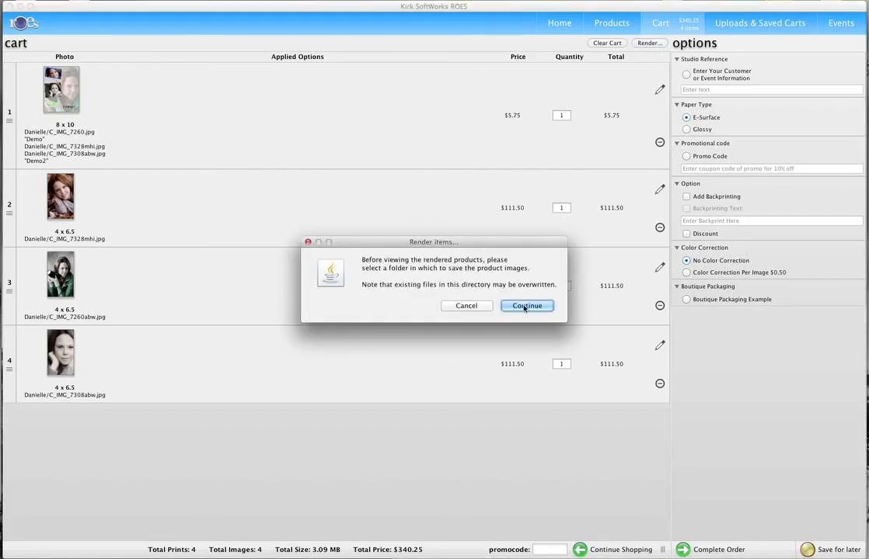
left_click(526, 306)
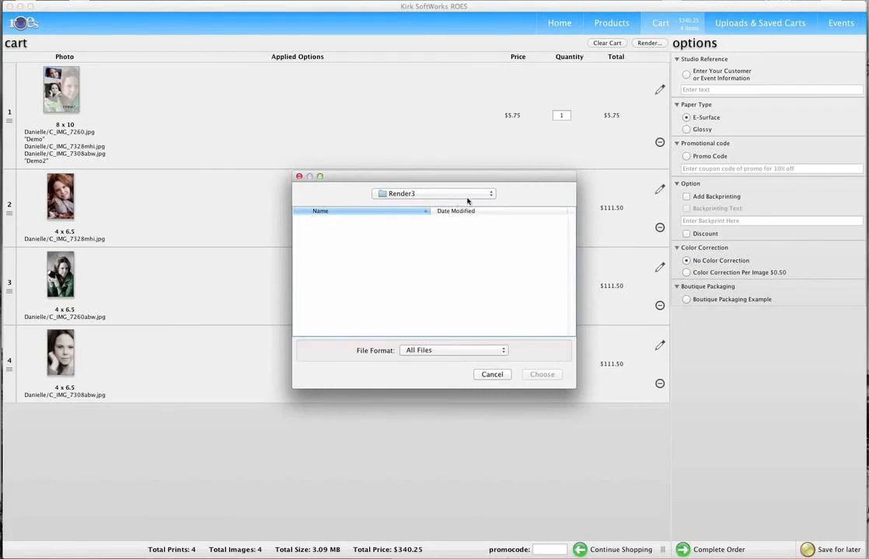
left_click(463, 196)
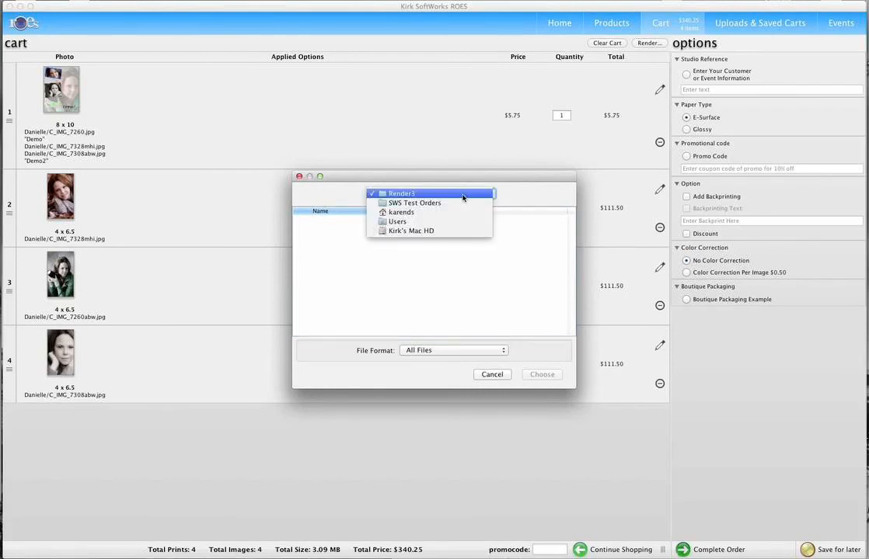
left_click(462, 197)
left_click(462, 197)
left_click(439, 204)
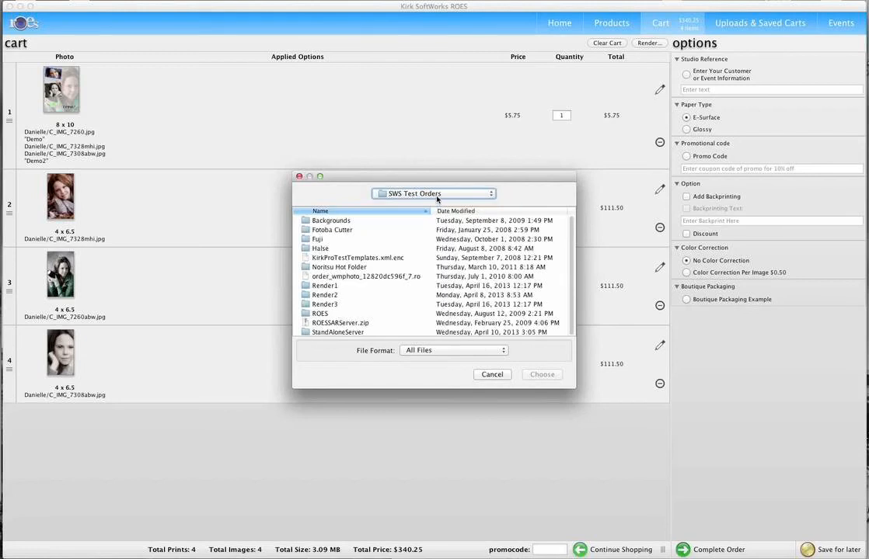
left_click(429, 195)
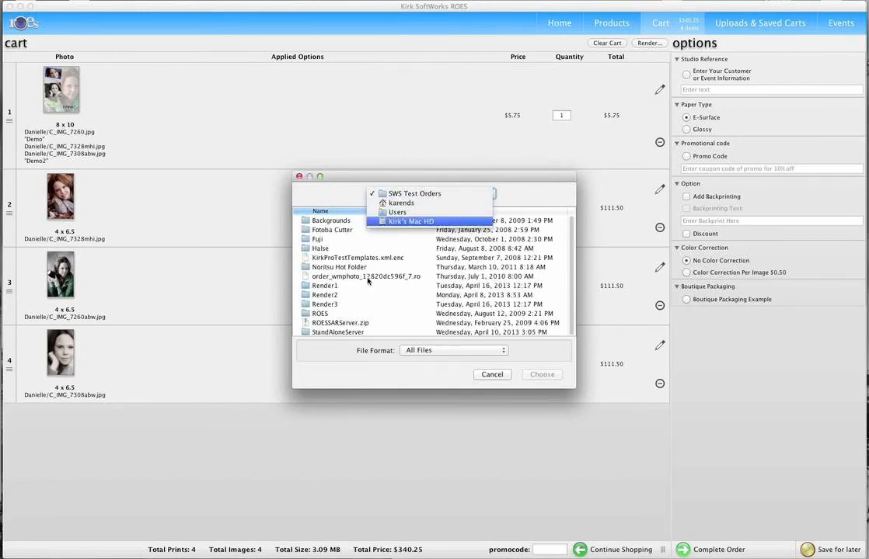
left_click(327, 304)
left_click(541, 374)
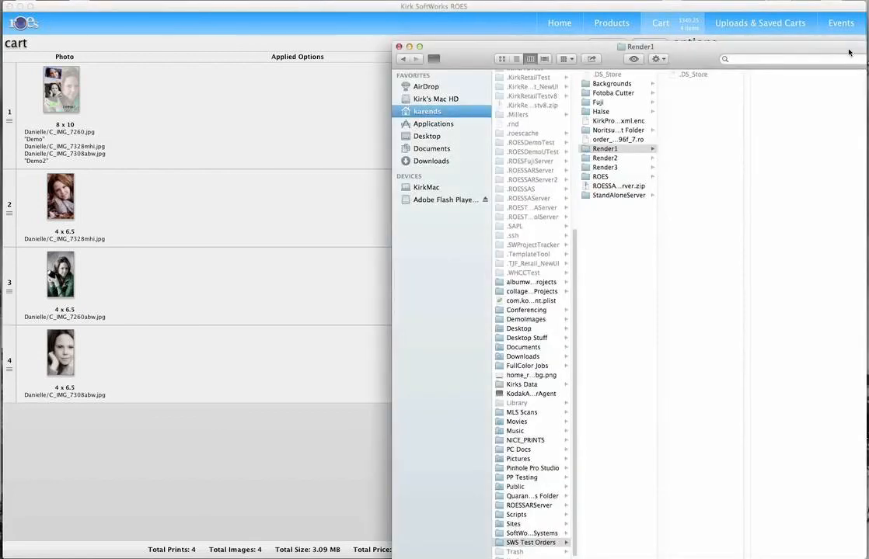
Switch to Finder and open all four rendered images from the Render3 folder in Preview.
left_click_drag(730, 45, 654, 43)
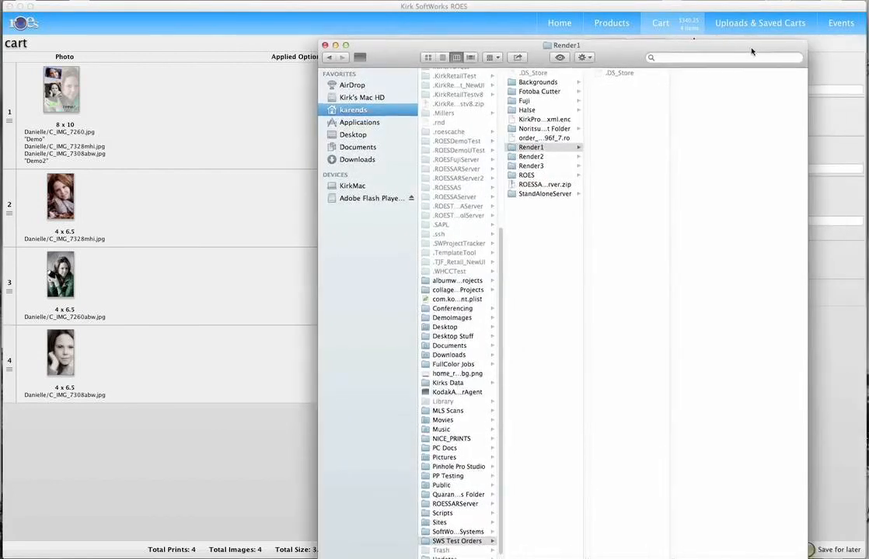
left_click(534, 165)
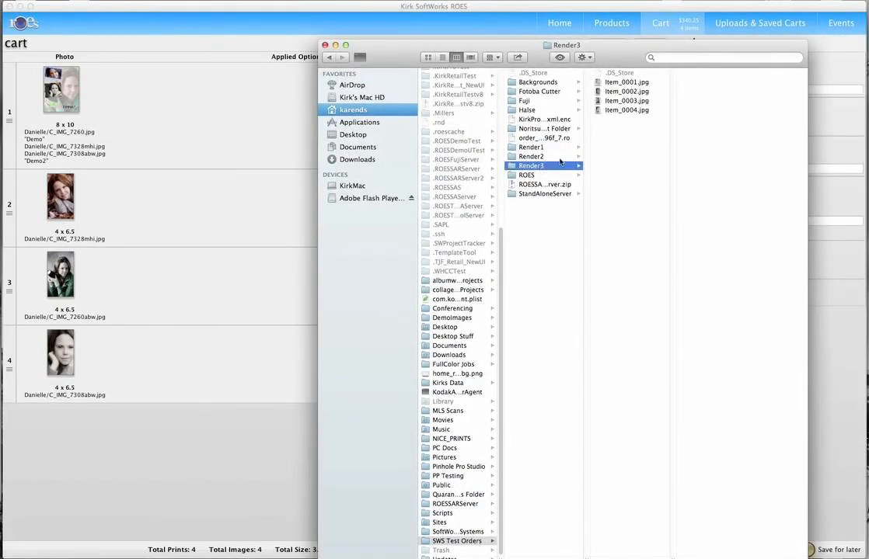
left_click_drag(645, 126, 630, 82)
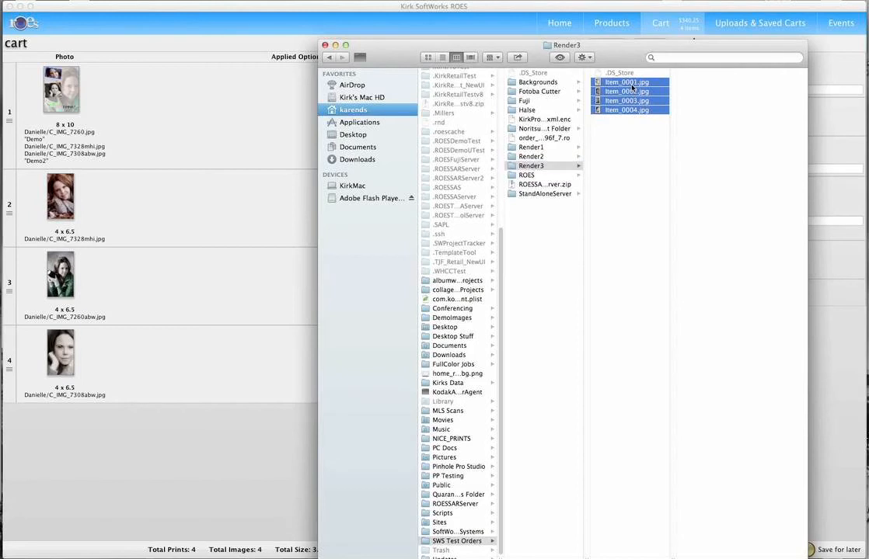
right_click(631, 86)
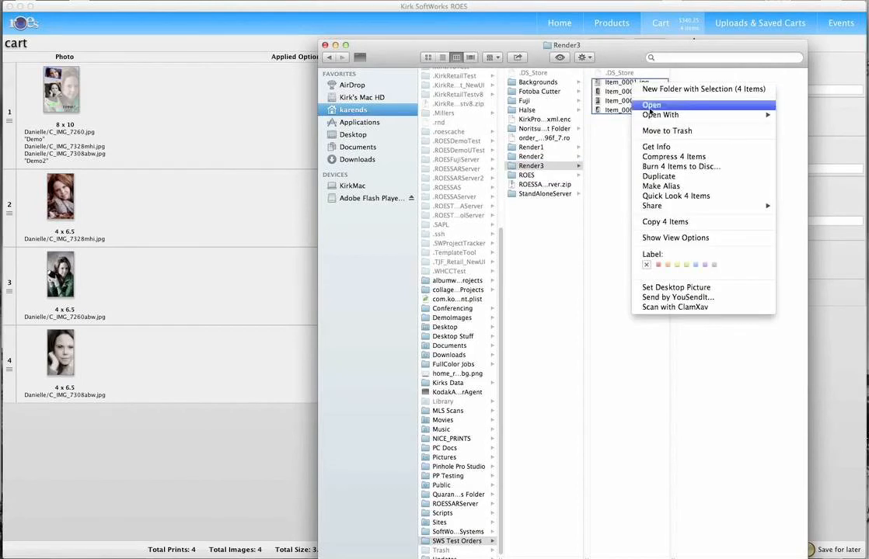
mouse_move(651, 115)
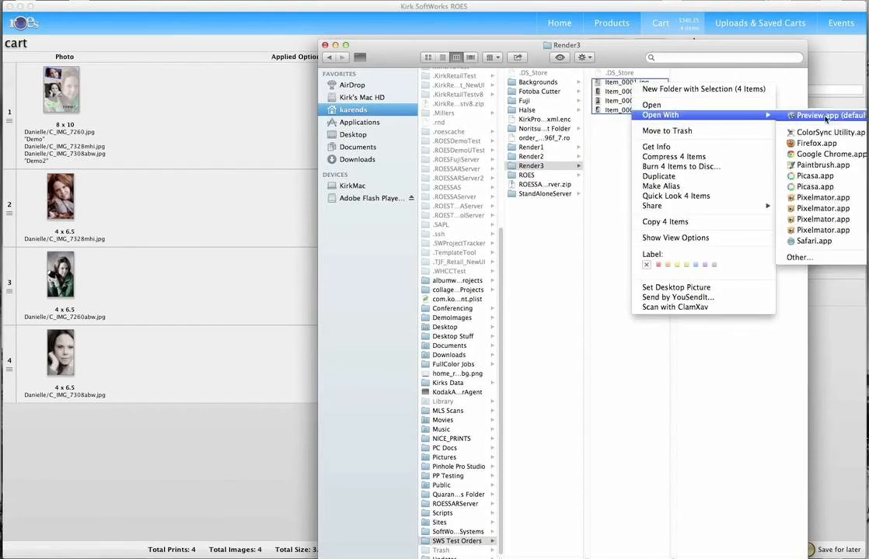
left_click(787, 116)
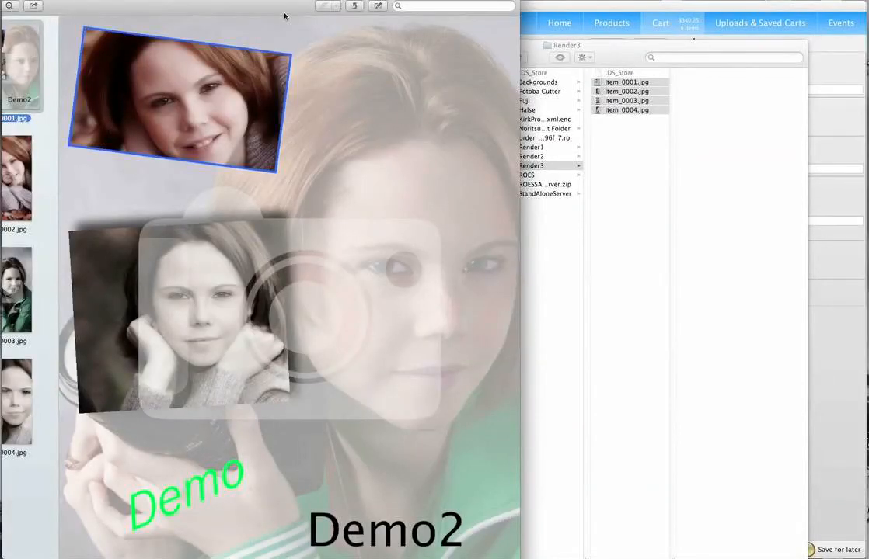
Review the rendered images Item_0001.jpg through Item_0004.jpg one after another.
left_click_drag(284, 16, 454, 38)
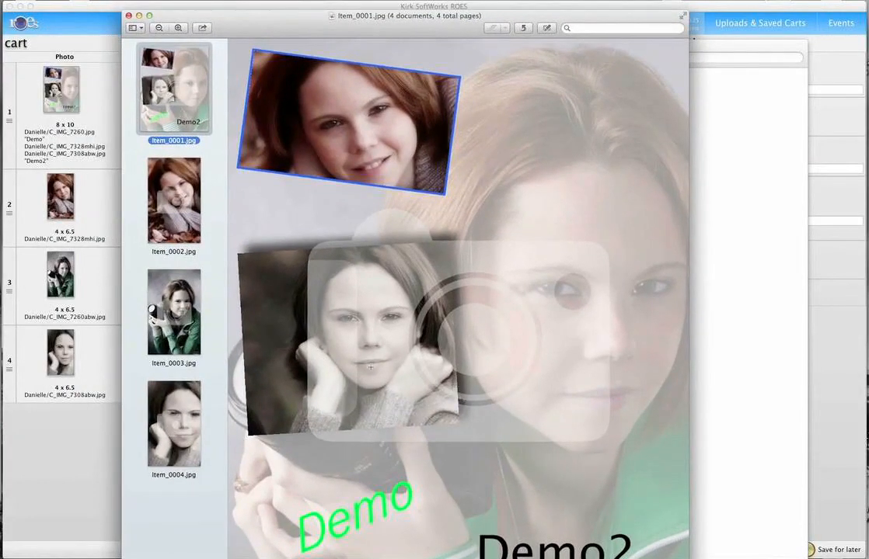
left_click(187, 234)
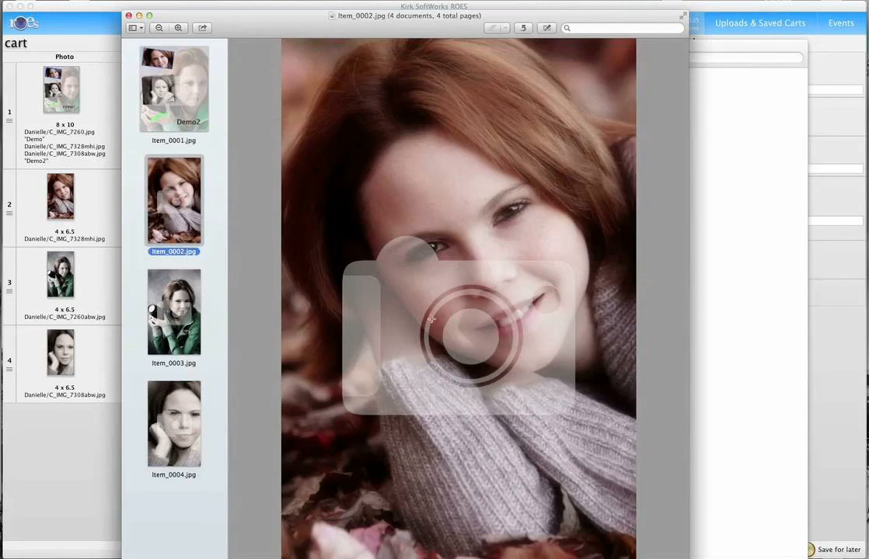
left_click(167, 304)
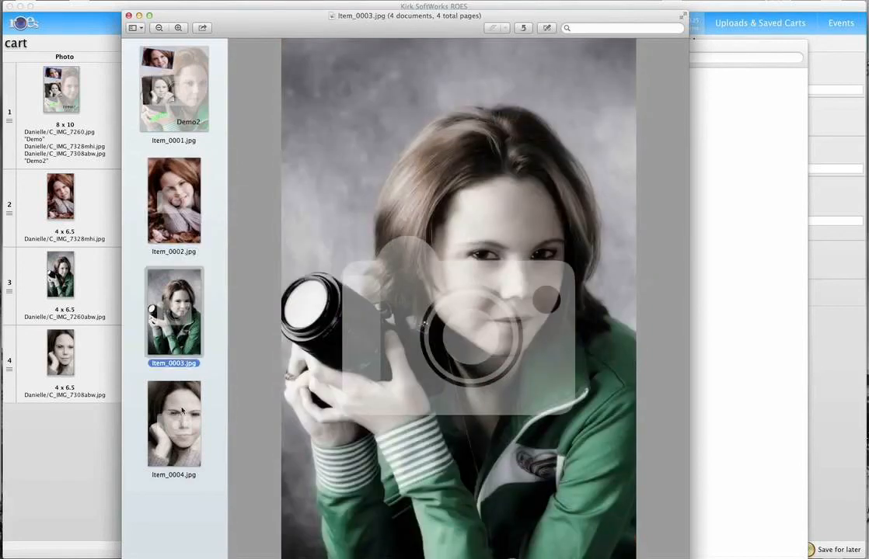
left_click(182, 415)
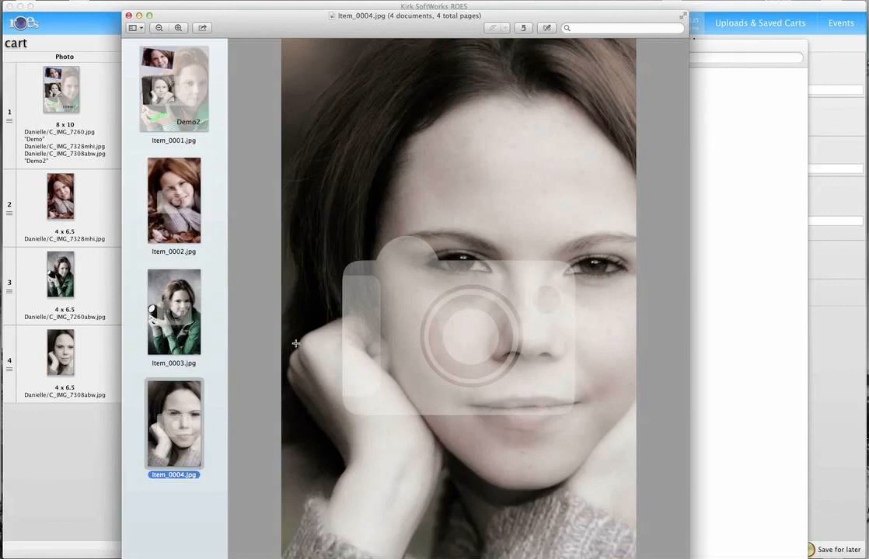
Check which file formats are offered for exporting all four rendered images, and leave without exporting.
left_click(187, 126, "shift")
right_click(187, 126)
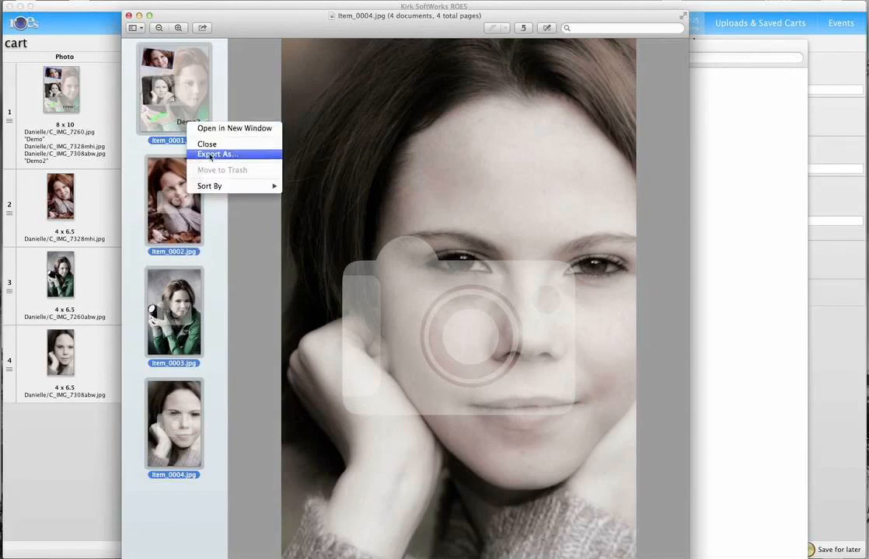
left_click(210, 155)
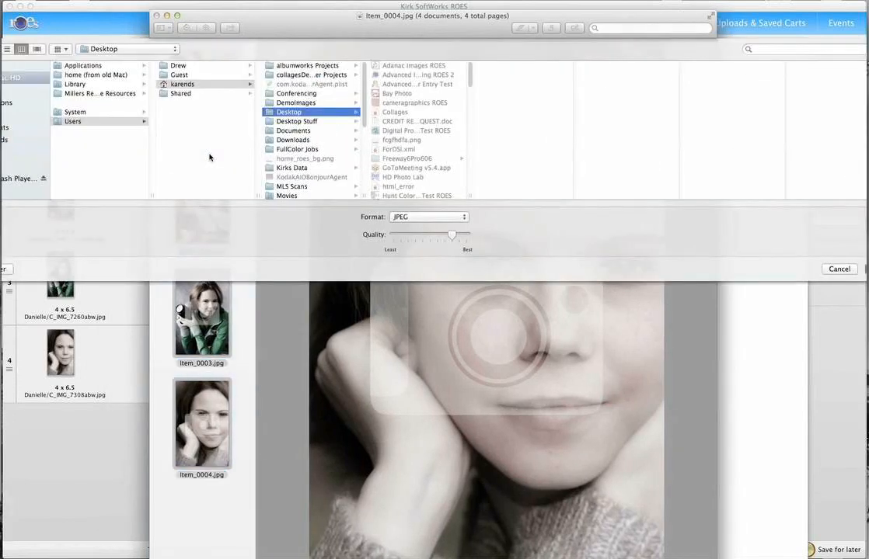
left_click(402, 218)
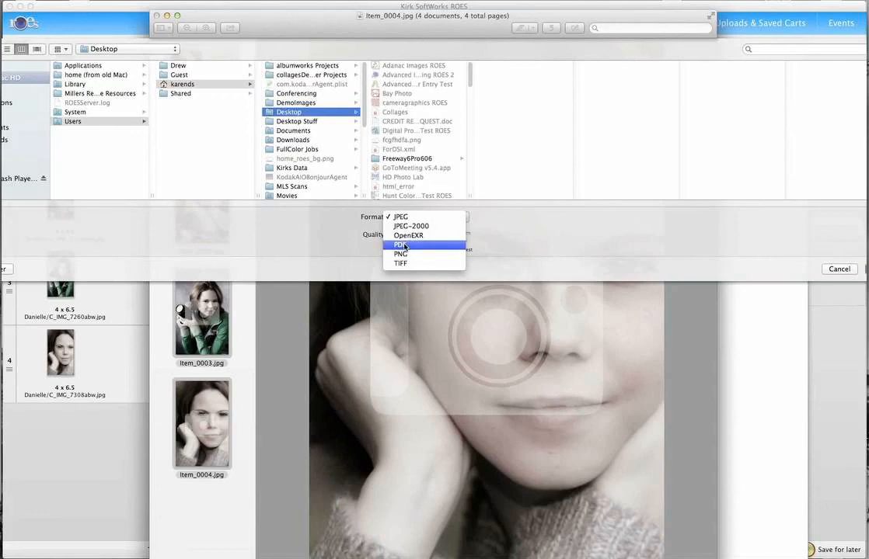
left_click(840, 270)
left_click(839, 269)
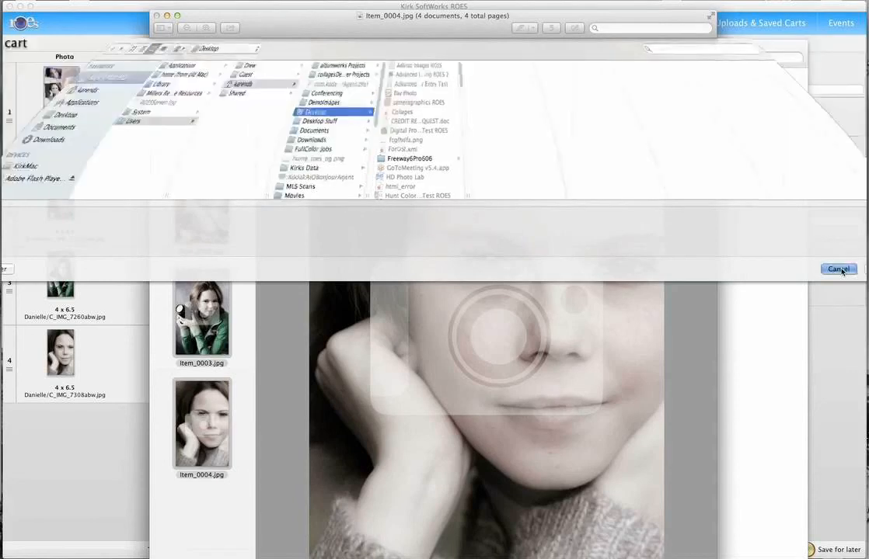
Return to ROES and reopen the product designer, selecting the empty 4 x 6.5 print's image node.
left_click(84, 10)
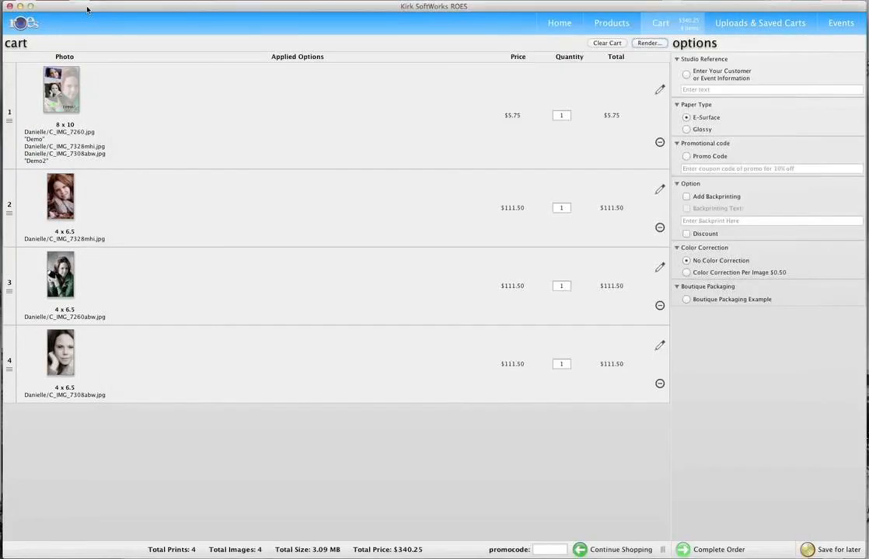
left_click(612, 23)
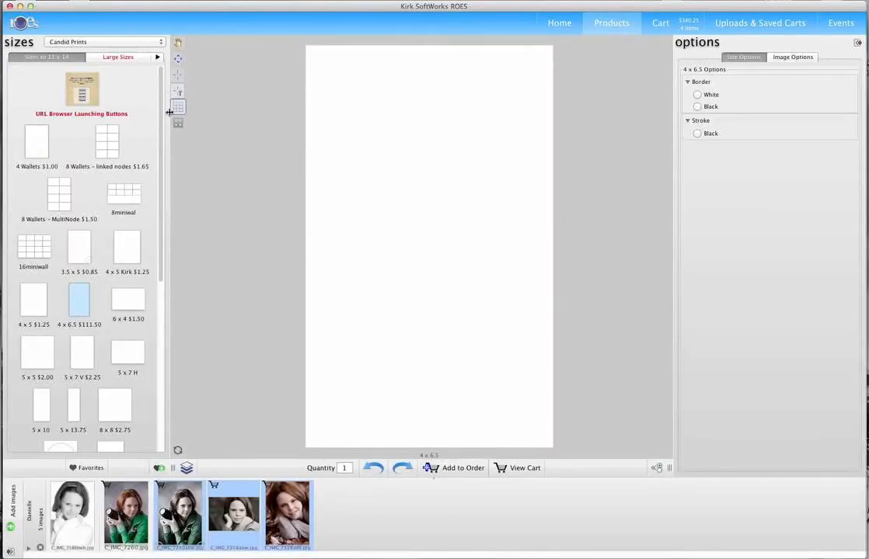
left_click(315, 363)
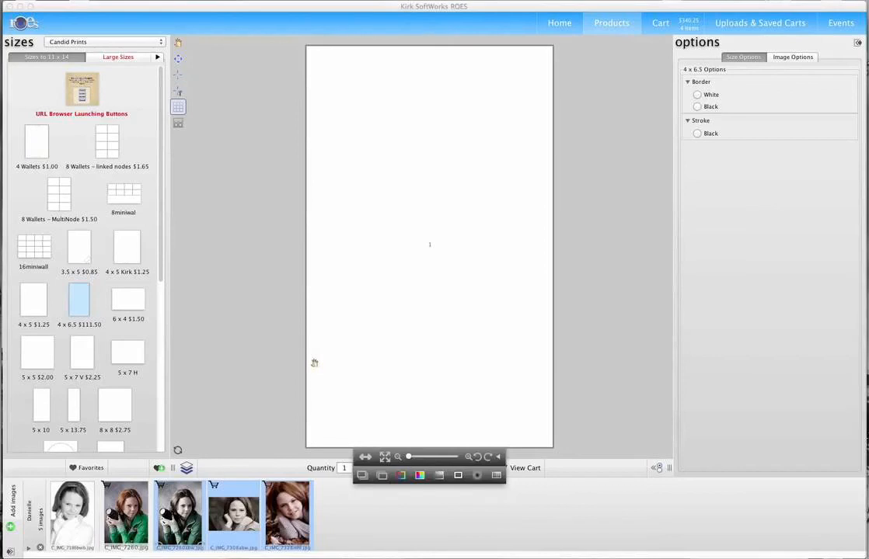